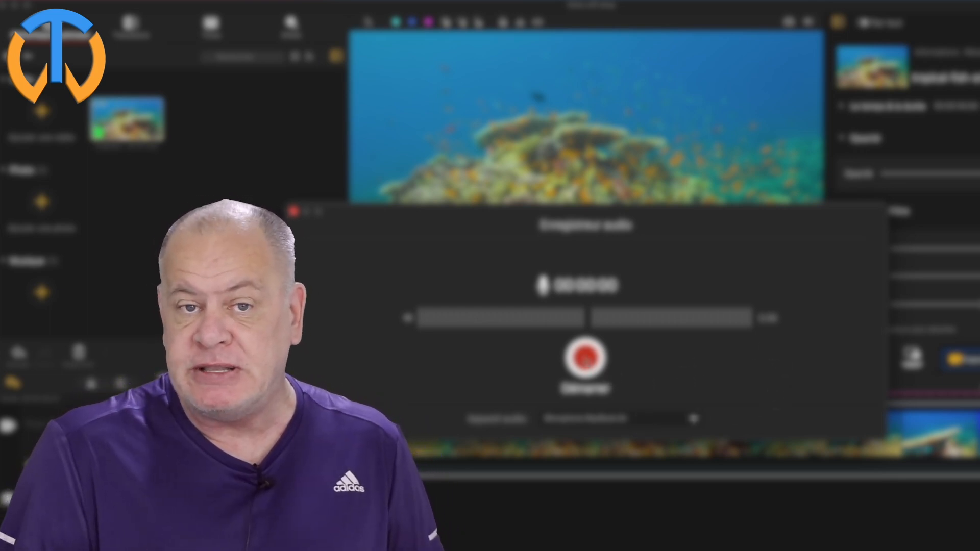
{"action": "left_click", "coordinate": [586, 359]}
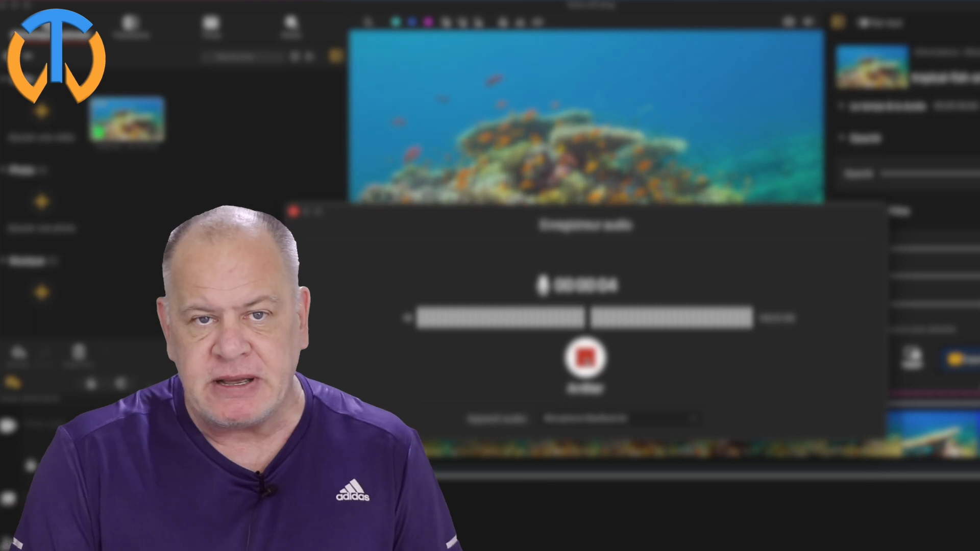
{"action": "left_click", "coordinate": [585, 357]}
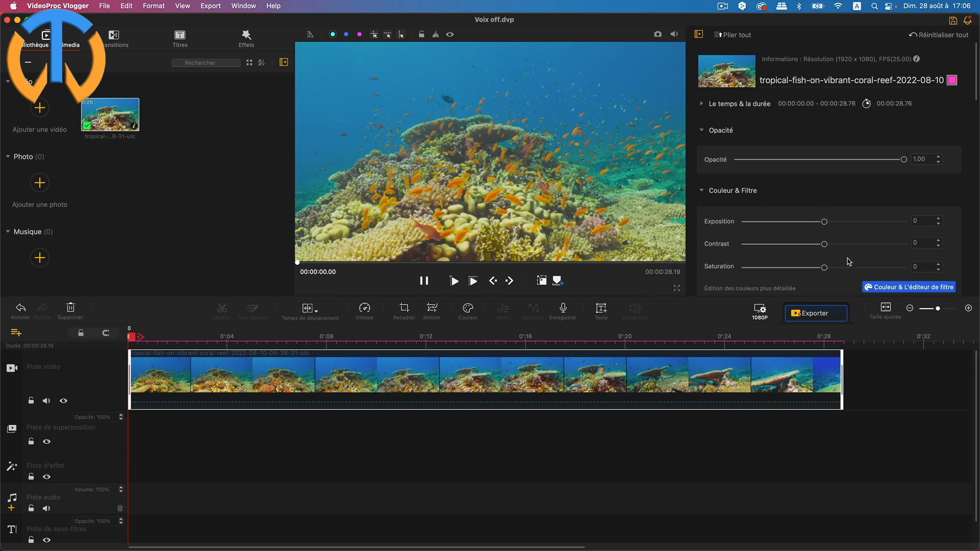
Adjust the coral reef clip's colours to exposure 3, contrast 13 and saturation -6.
{"action": "left_click_drag", "start_coordinate": [826, 245], "coordinate": [827, 221]}
{"action": "left_click_drag", "start_coordinate": [823, 267], "coordinate": [820, 267]}
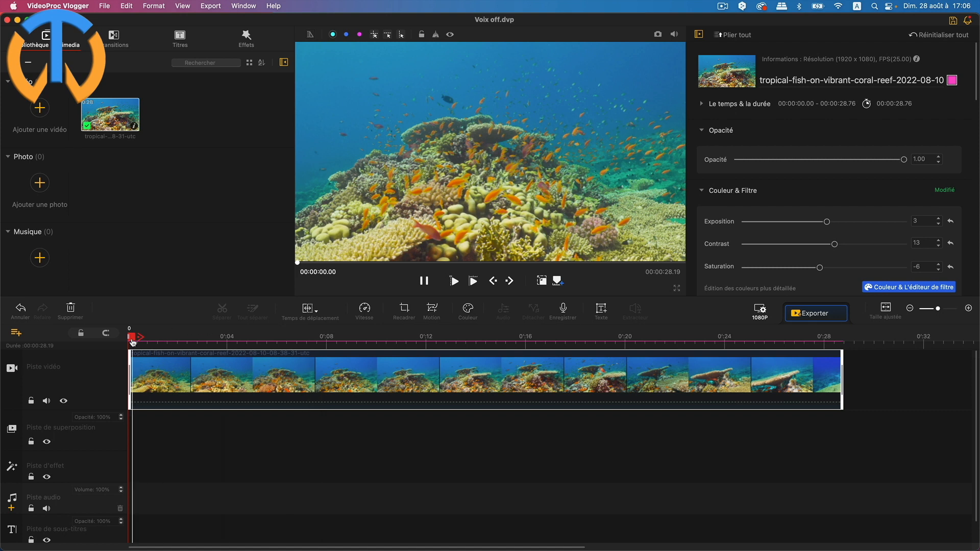
Open the audio recorder with the playhead at 00:00:01.00 and keep Microphone MacBook Air as the audio device.
{"action": "left_click_drag", "start_coordinate": [132, 339], "coordinate": [158, 337]}
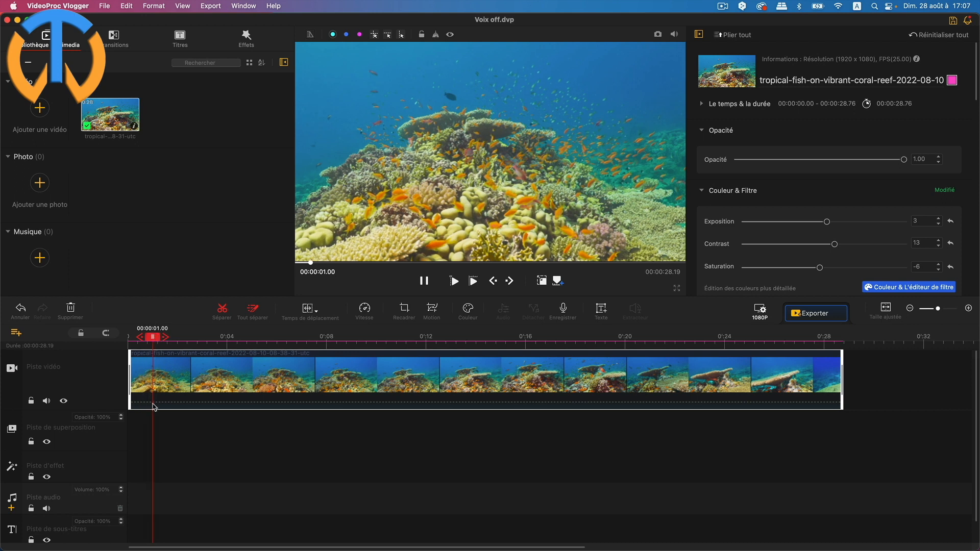
{"action": "left_click", "coordinate": [563, 310]}
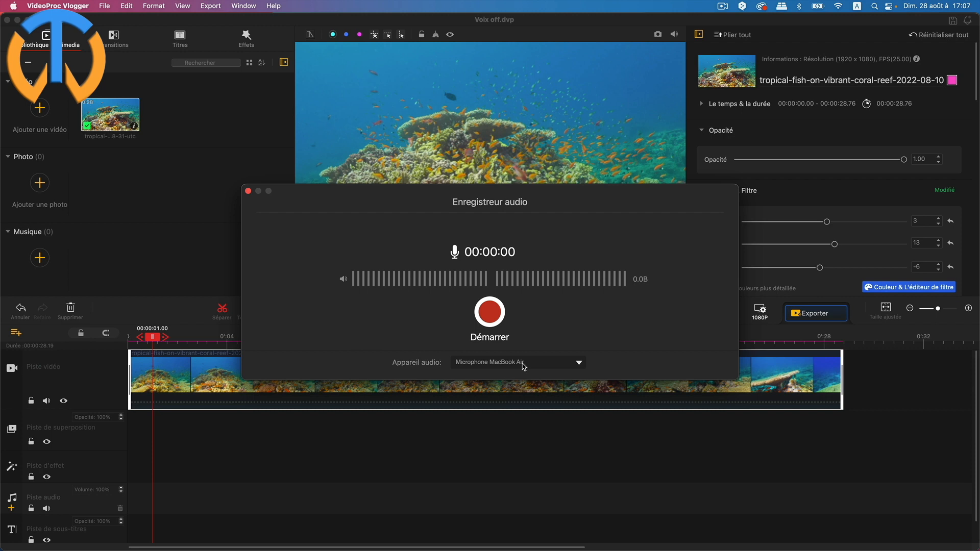
{"action": "left_click", "coordinate": [579, 364]}
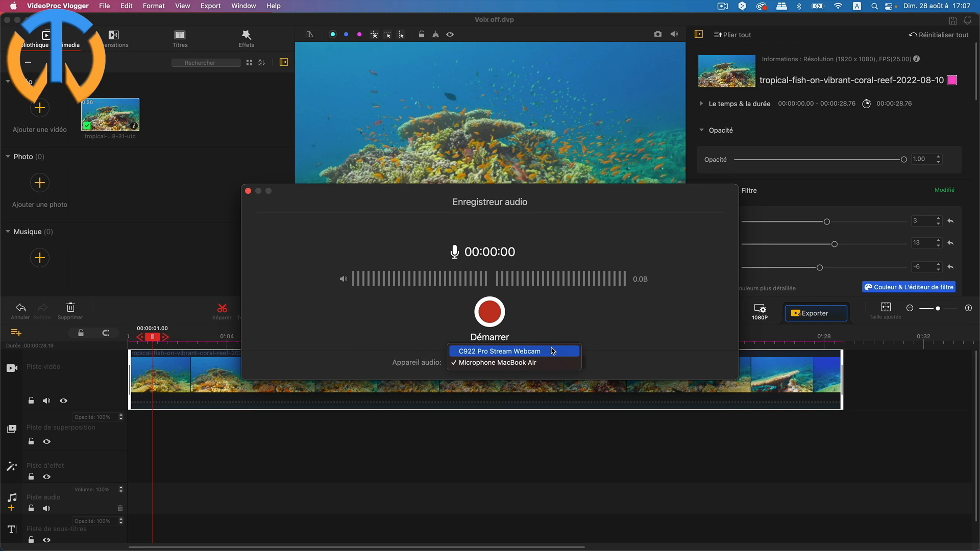
{"action": "left_click", "coordinate": [535, 363]}
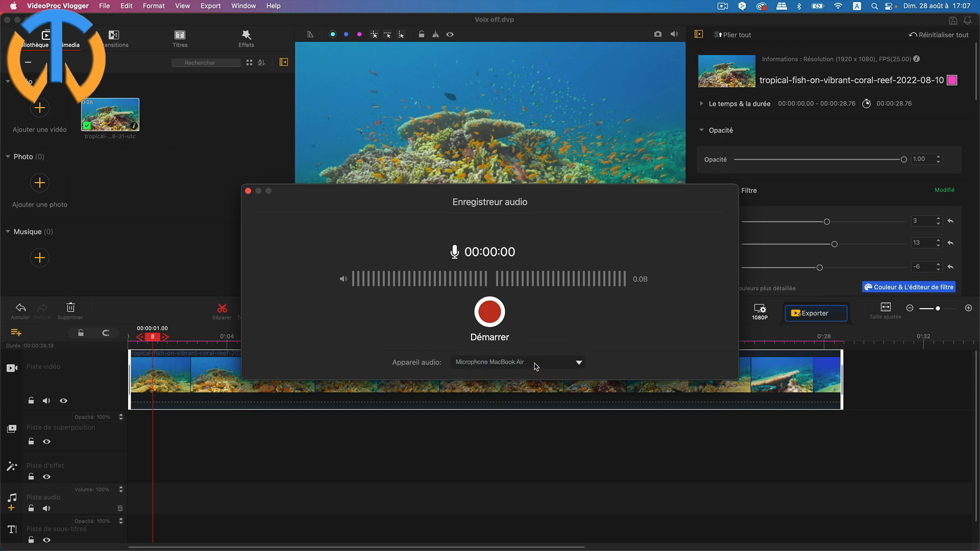
Record a first voice-over of about 7 seconds, checking it by playback before saving it to the timeline.
{"action": "left_click", "coordinate": [489, 312]}
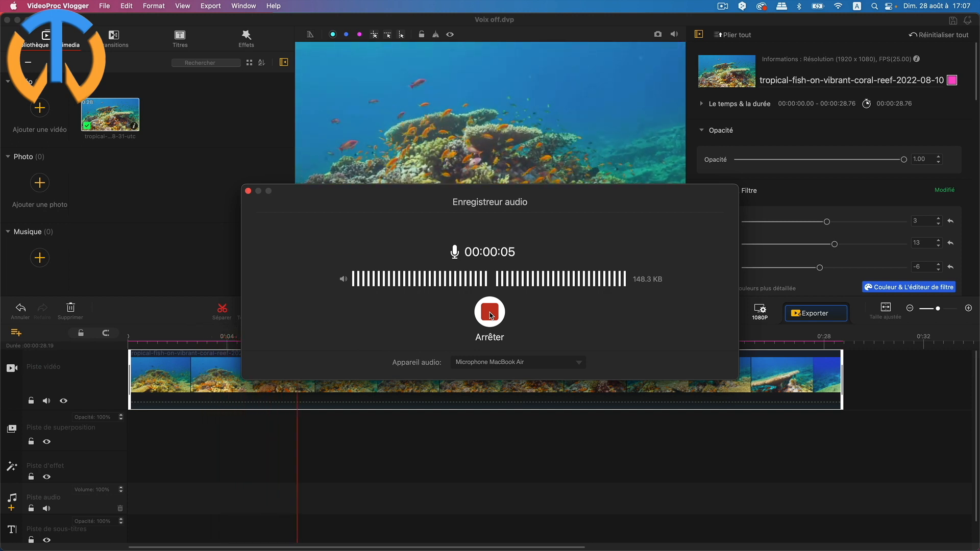
{"action": "left_click", "coordinate": [490, 313]}
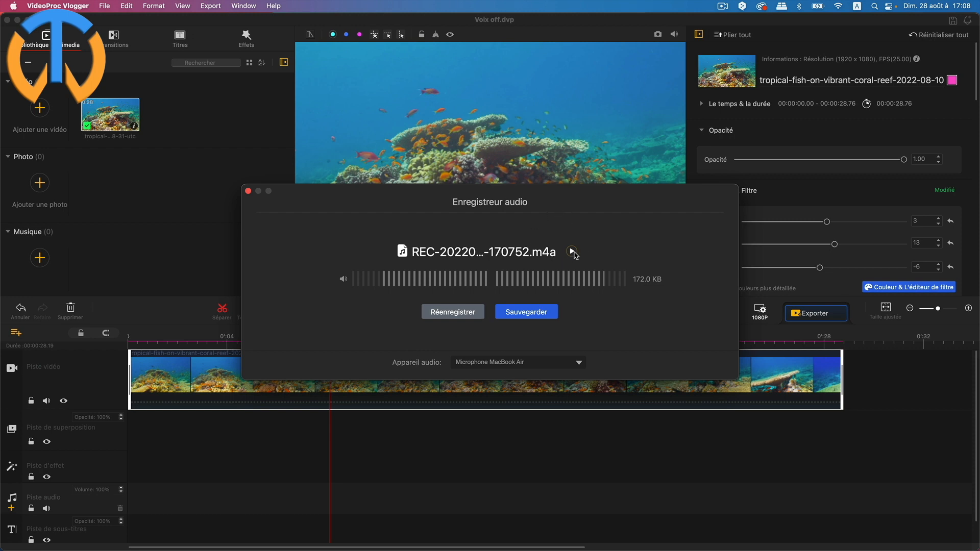
{"action": "left_click", "coordinate": [573, 252]}
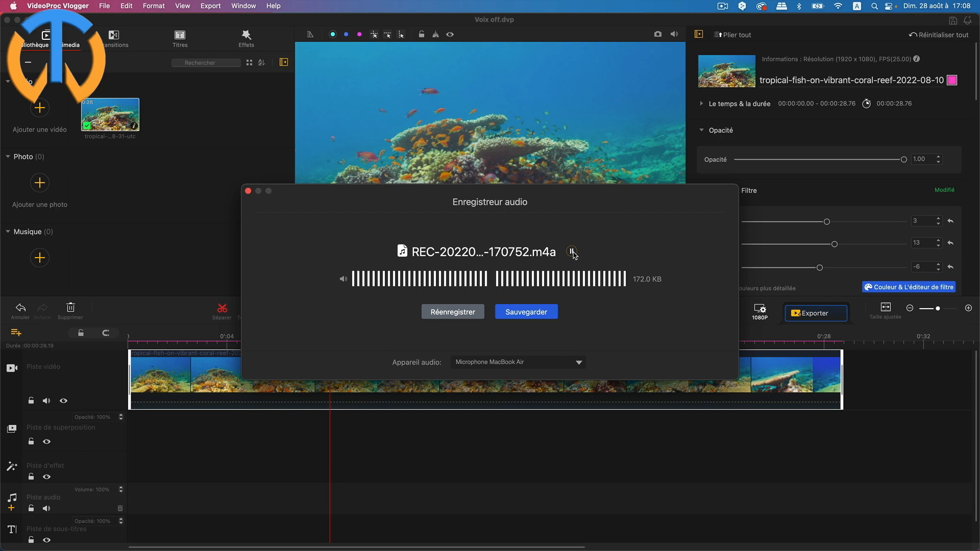
{"action": "left_click", "coordinate": [572, 253]}
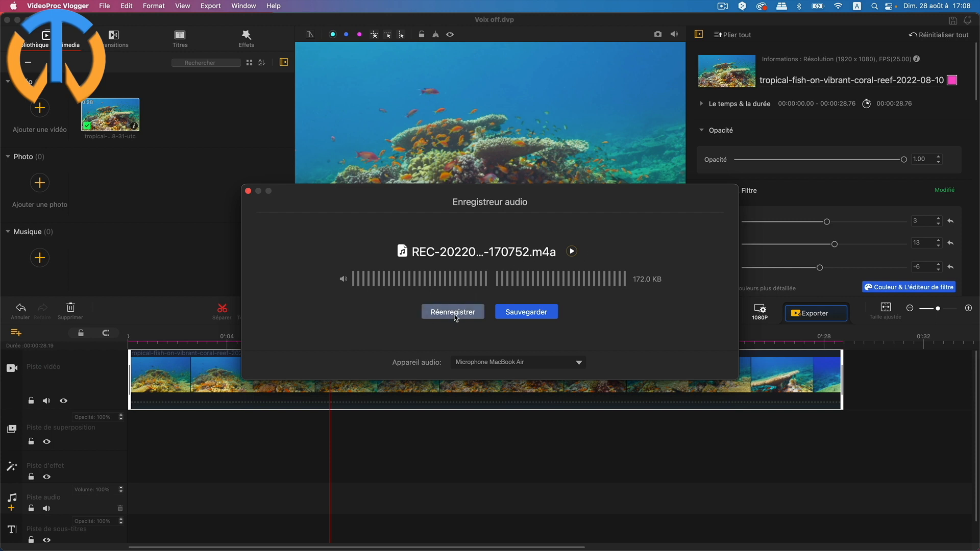
{"action": "left_click", "coordinate": [527, 314]}
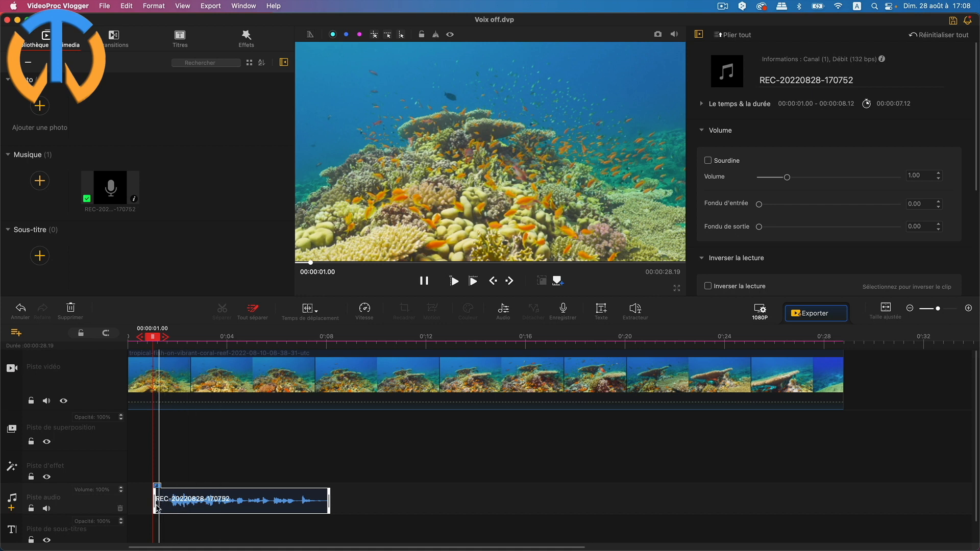
Trim about 0.6 seconds from the start of the voice-over clip and move it back to start at 00:00:01.00.
{"action": "left_click_drag", "start_coordinate": [154, 508], "coordinate": [169, 509]}
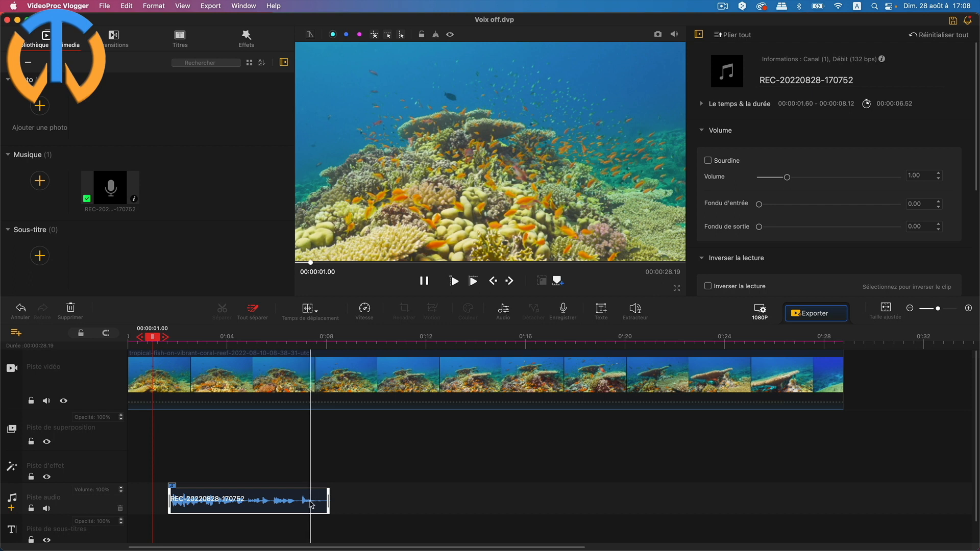
{"action": "left_click_drag", "start_coordinate": [152, 337], "coordinate": [281, 341]}
{"action": "left_click", "coordinate": [453, 281]}
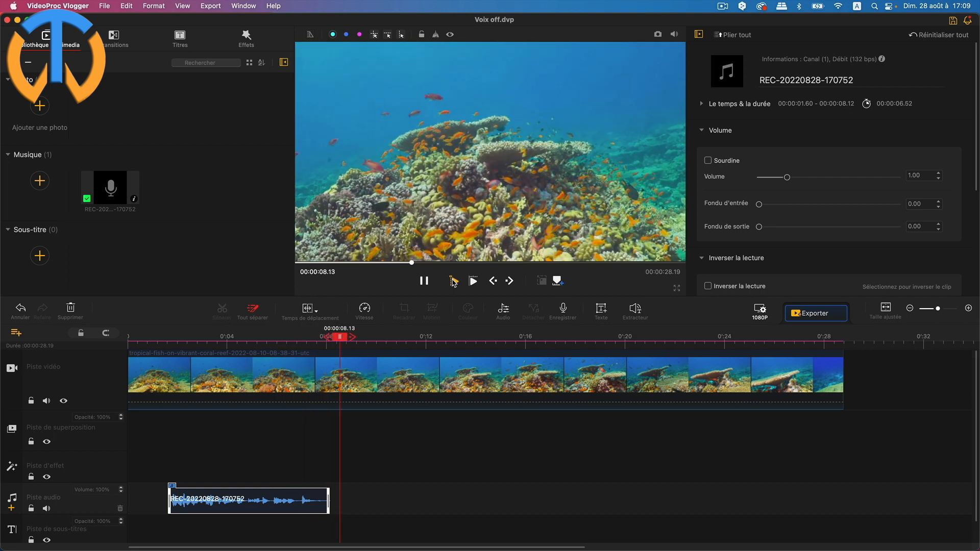
{"action": "left_click", "coordinate": [424, 281]}
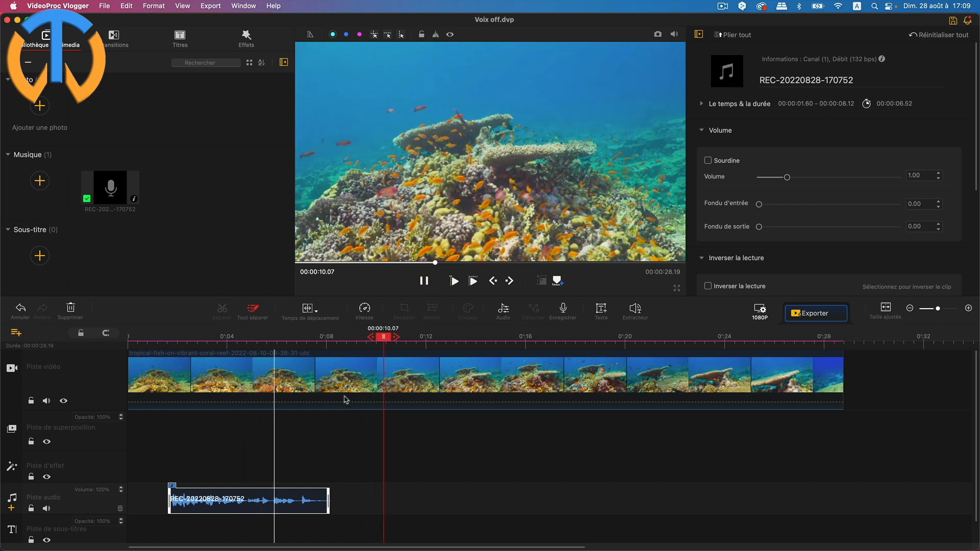
{"action": "left_click_drag", "start_coordinate": [383, 337], "coordinate": [153, 345]}
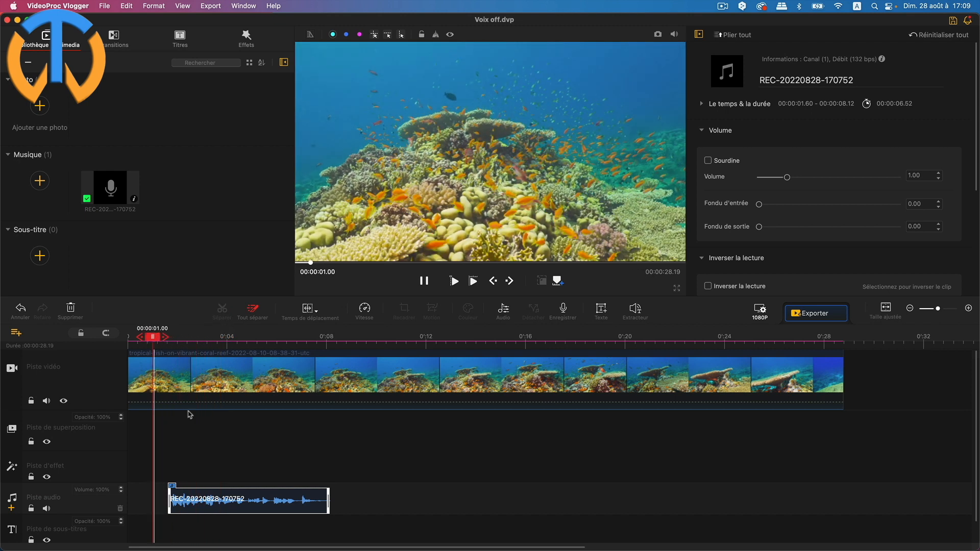
{"action": "left_click_drag", "start_coordinate": [261, 499], "coordinate": [247, 498]}
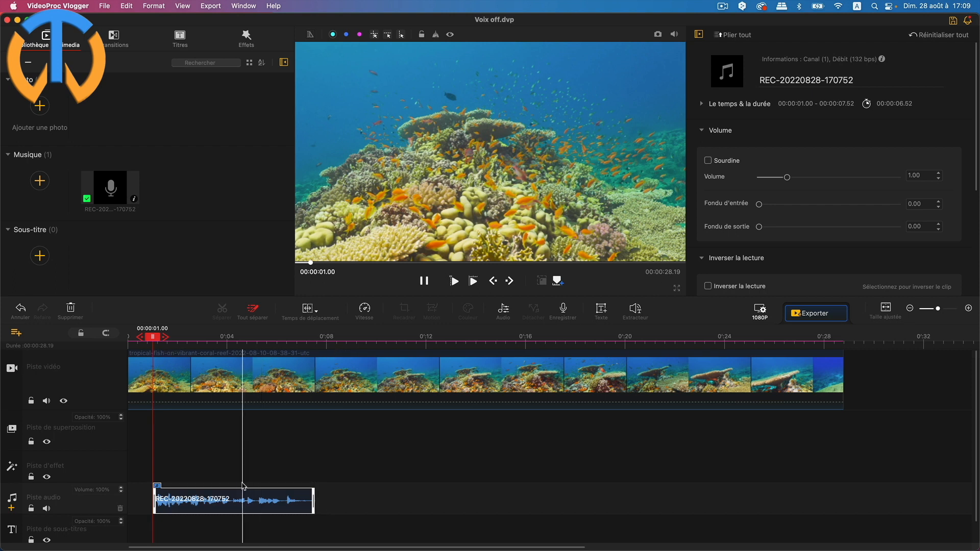
Open the audio recorder with the playhead at 00:00:08.21 and select C922 Pro Stream Webcam as the audio device.
{"action": "left_click_drag", "start_coordinate": [153, 337], "coordinate": [347, 337]}
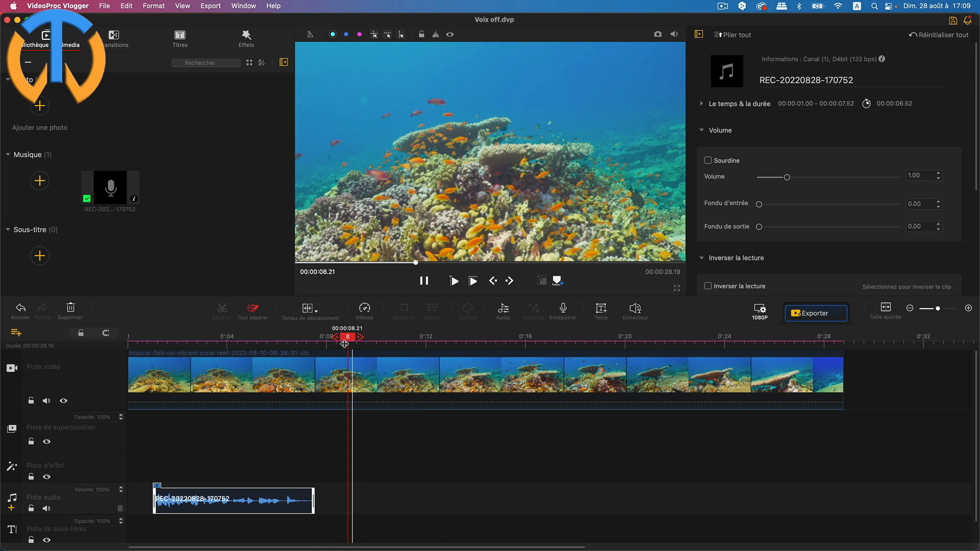
{"action": "left_click", "coordinate": [563, 312]}
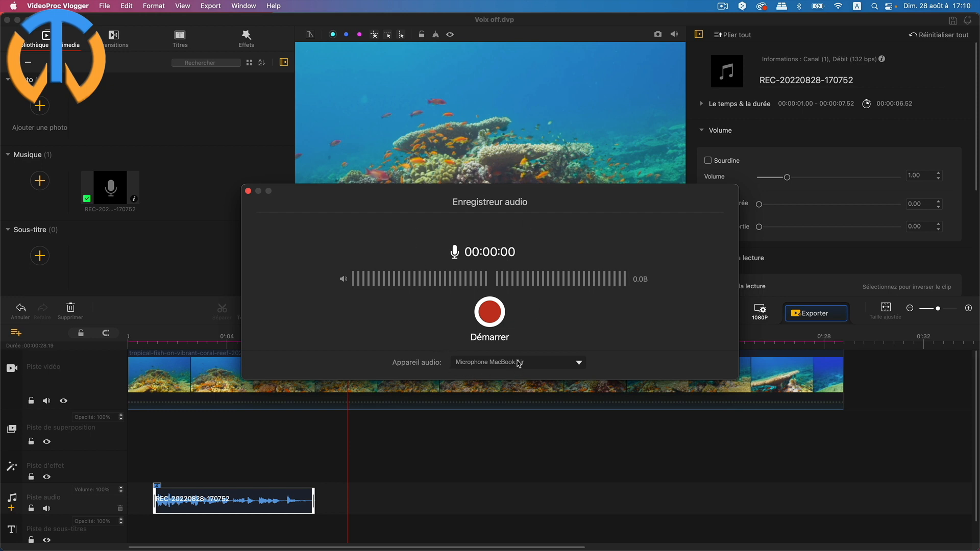
{"action": "left_click", "coordinate": [542, 365]}
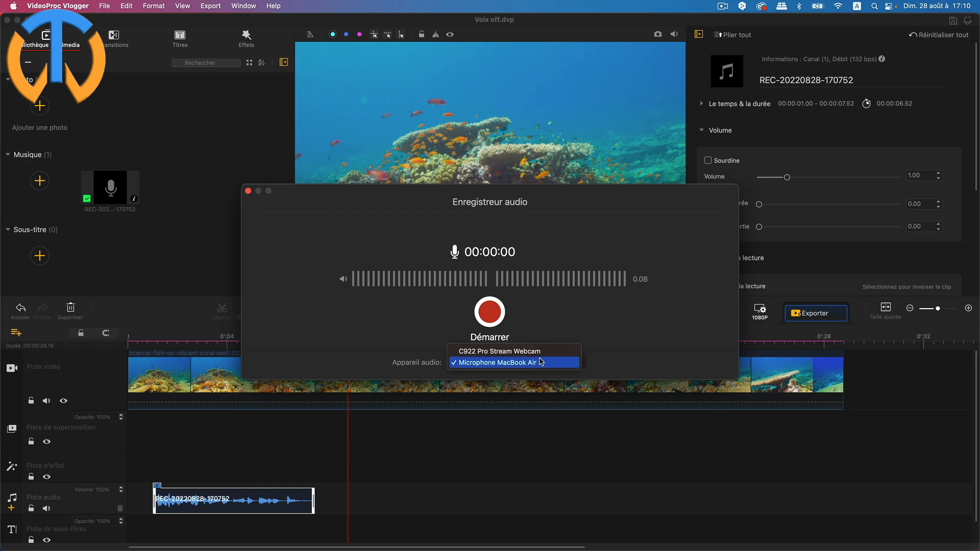
{"action": "left_click", "coordinate": [542, 352]}
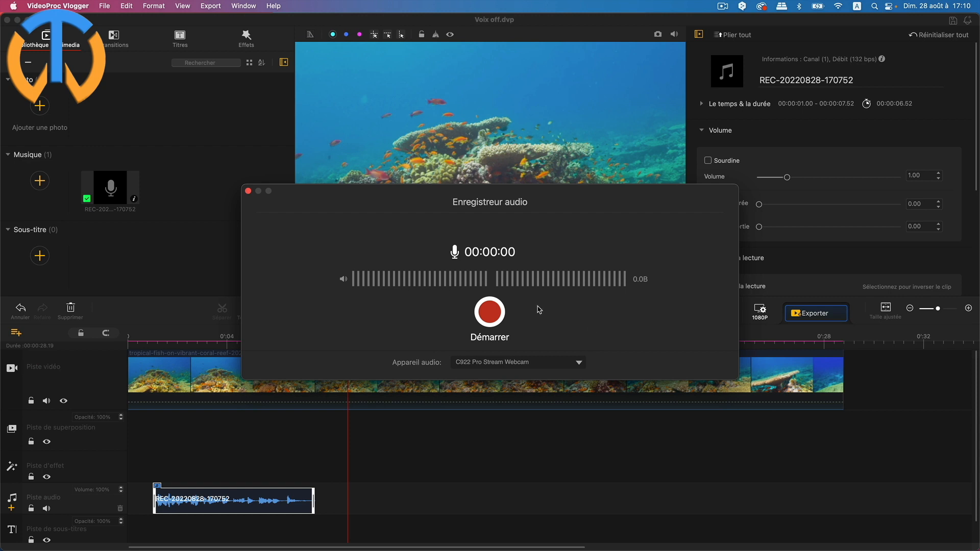
Record a second voice-over of about 5.5 seconds and save it to the timeline.
{"action": "left_click", "coordinate": [489, 313]}
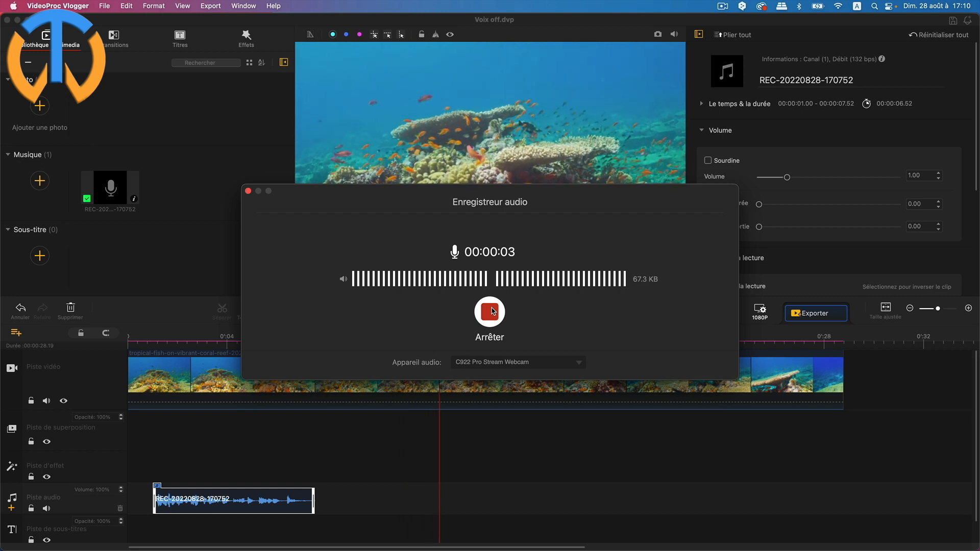
{"action": "left_click", "coordinate": [491, 312]}
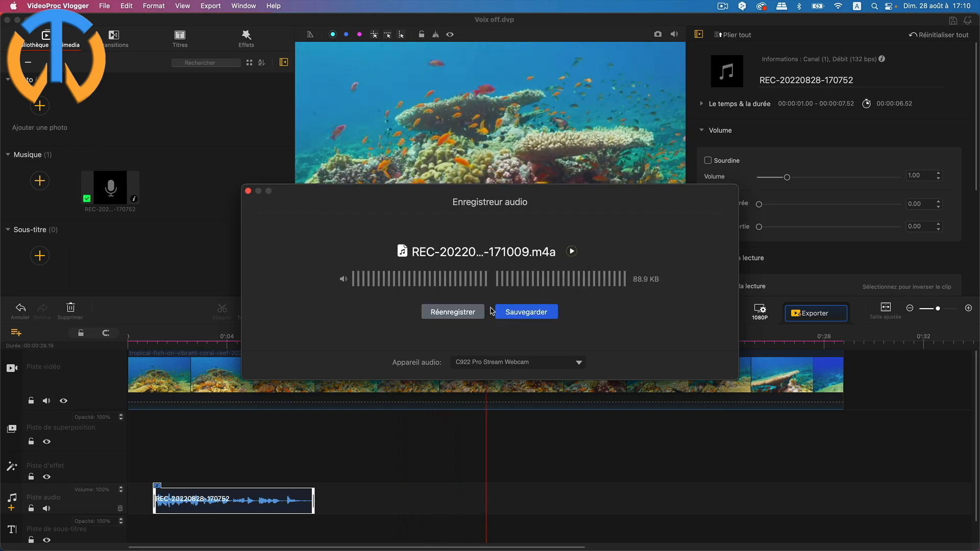
{"action": "left_click", "coordinate": [541, 313]}
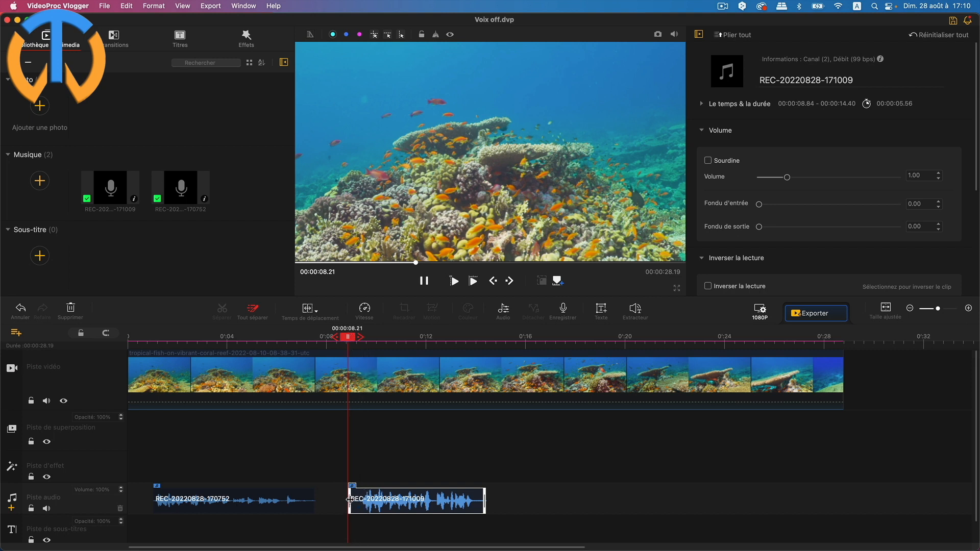
Trim about 0.4 seconds from the start of the second voice-over and move it back to start at 00:00:08.84.
{"action": "left_click_drag", "start_coordinate": [347, 499], "coordinate": [357, 498]}
{"action": "left_click_drag", "start_coordinate": [435, 495], "coordinate": [426, 495]}
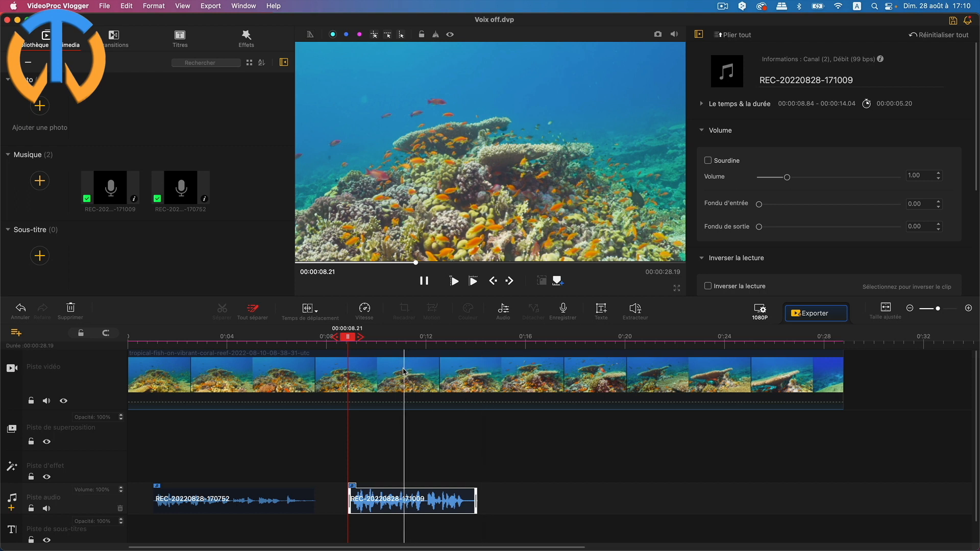
Open the second voice-over in the audio editor and play part of it to judge its volume.
{"action": "left_click", "coordinate": [252, 498]}
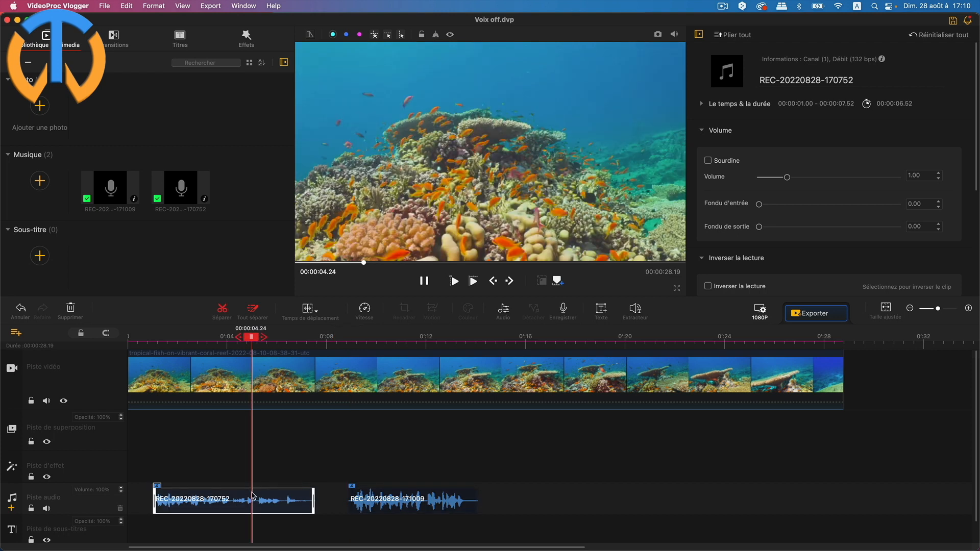
{"action": "left_click", "coordinate": [445, 506]}
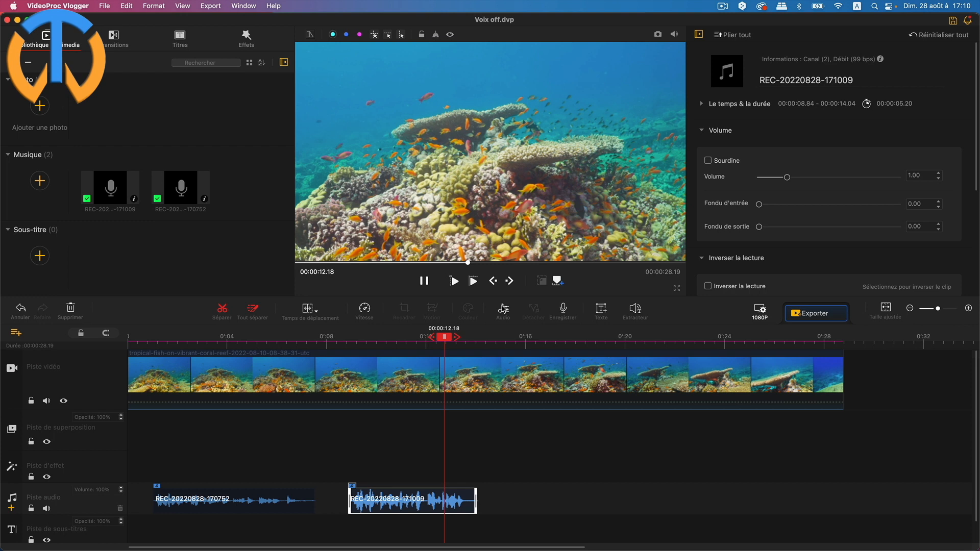
{"action": "left_click", "coordinate": [502, 309]}
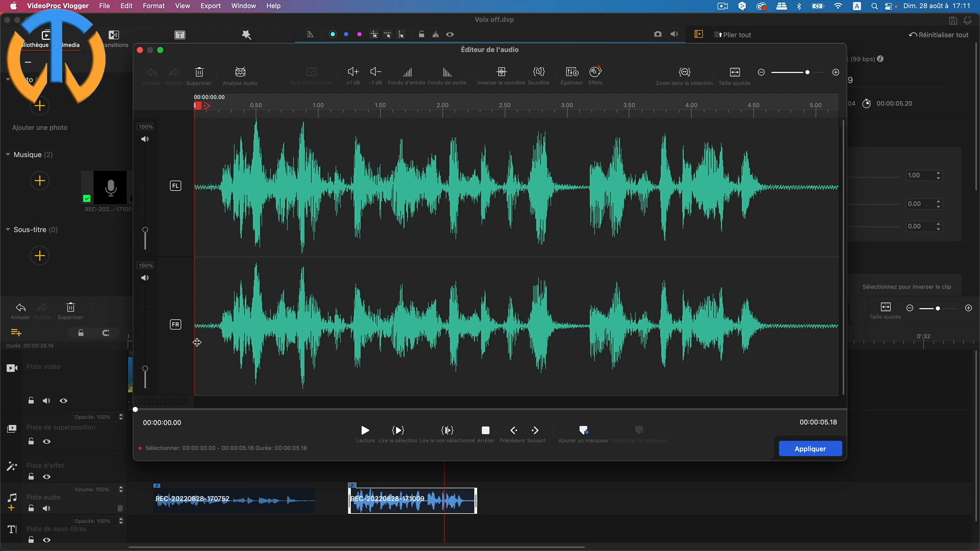
{"action": "left_click", "coordinate": [366, 432]}
{"action": "left_click", "coordinate": [366, 437]}
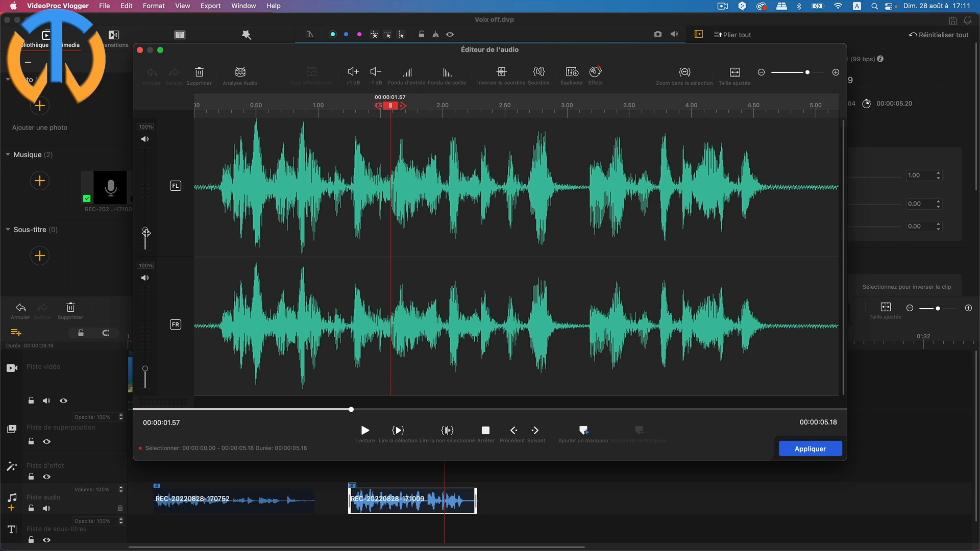
Lower the volume of both the FL and FR channels to 60% and listen to the effect.
{"action": "left_click_drag", "start_coordinate": [144, 230], "coordinate": [145, 240]}
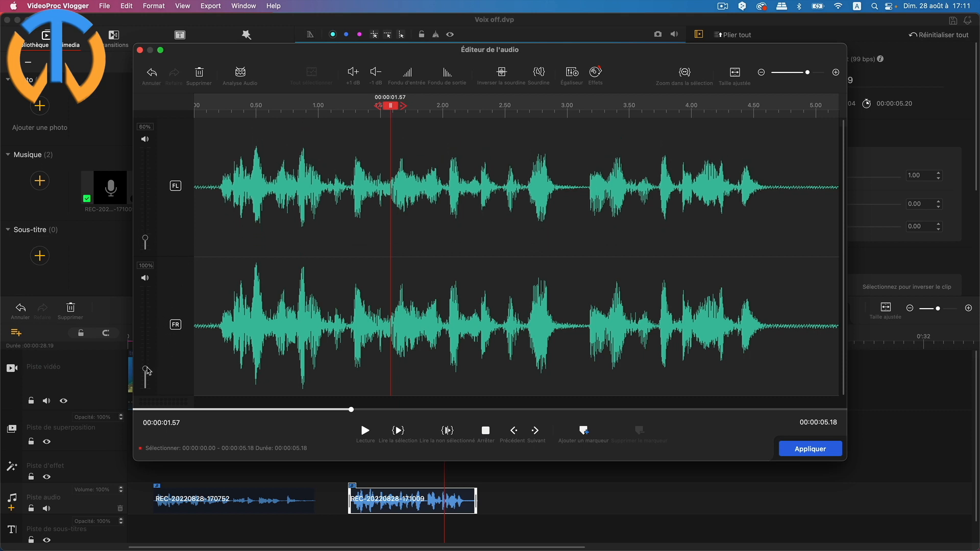
{"action": "left_click_drag", "start_coordinate": [147, 373], "coordinate": [146, 380]}
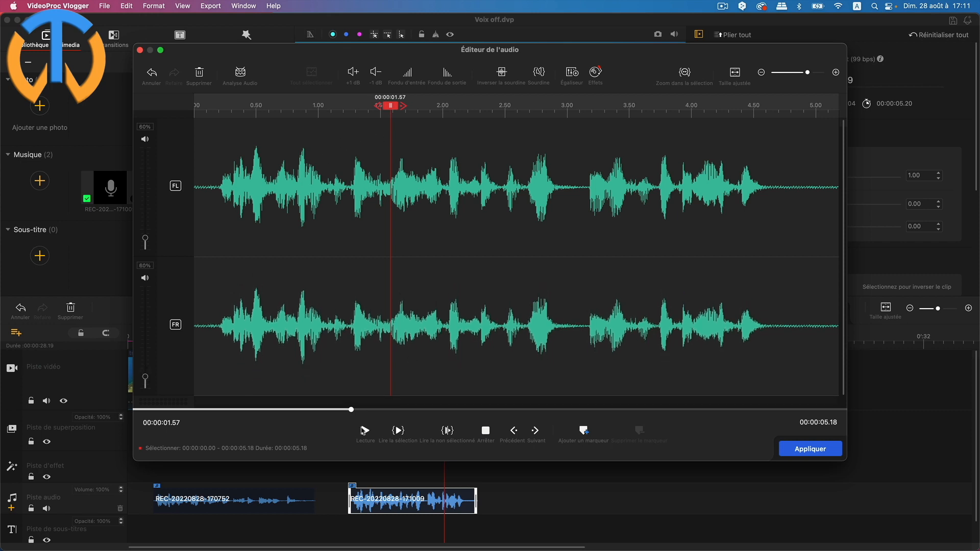
{"action": "left_click", "coordinate": [363, 432]}
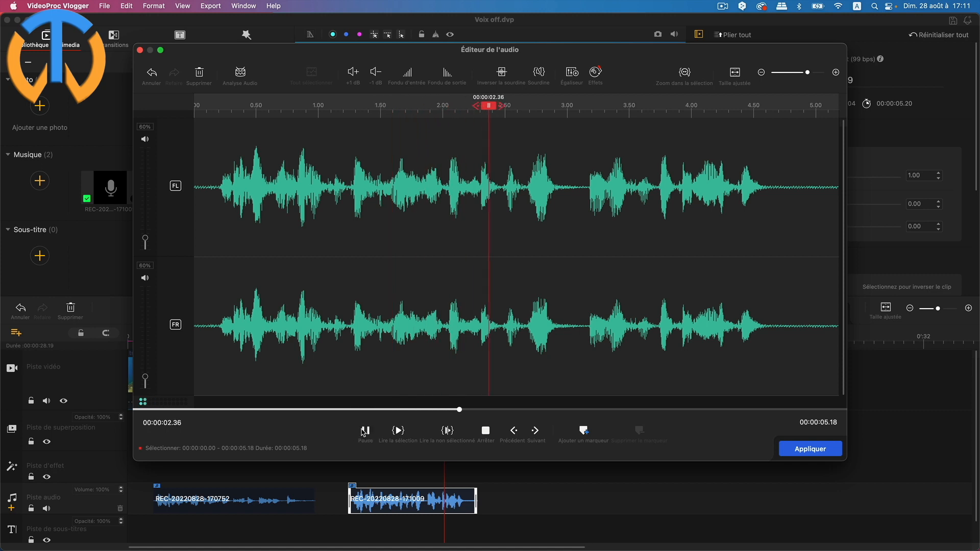
{"action": "left_click", "coordinate": [364, 432]}
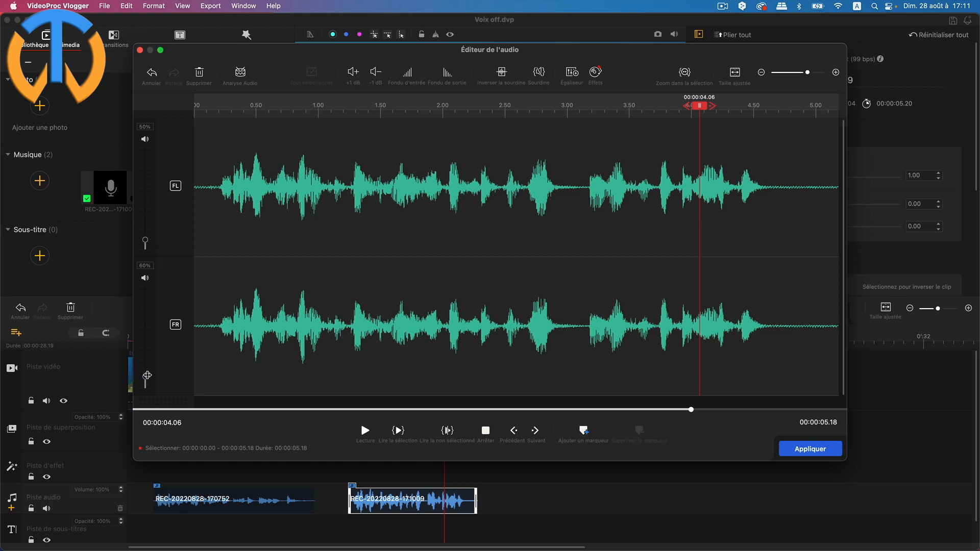
Set both the FL and FR channel volumes to 50% and replay the recording from its beginning.
{"action": "left_click_drag", "start_coordinate": [145, 378], "coordinate": [146, 382]}
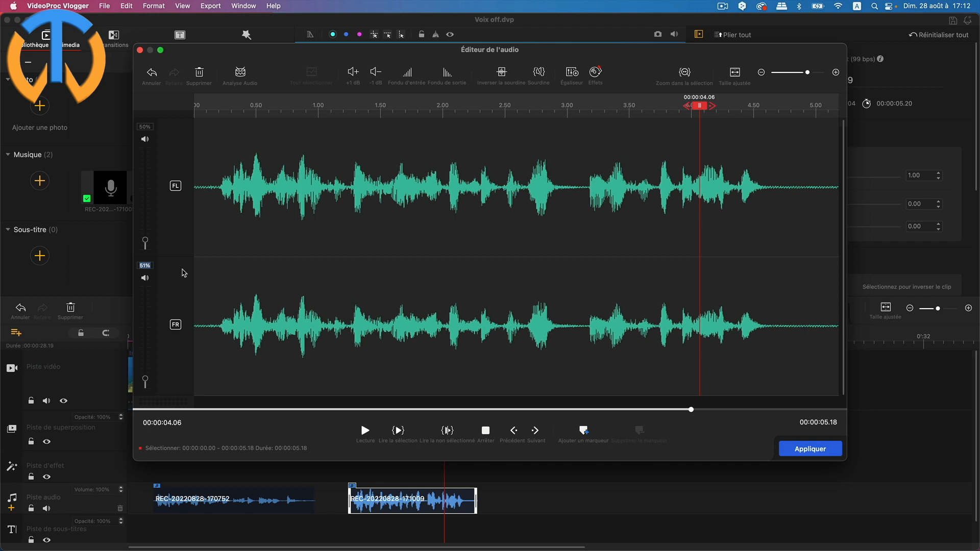
{"action": "type", "text": "8"}
{"action": "type", "text": "0"}
{"action": "key", "text": "Return"}
{"action": "key", "text": "Home"}
{"action": "left_click", "coordinate": [365, 430]}
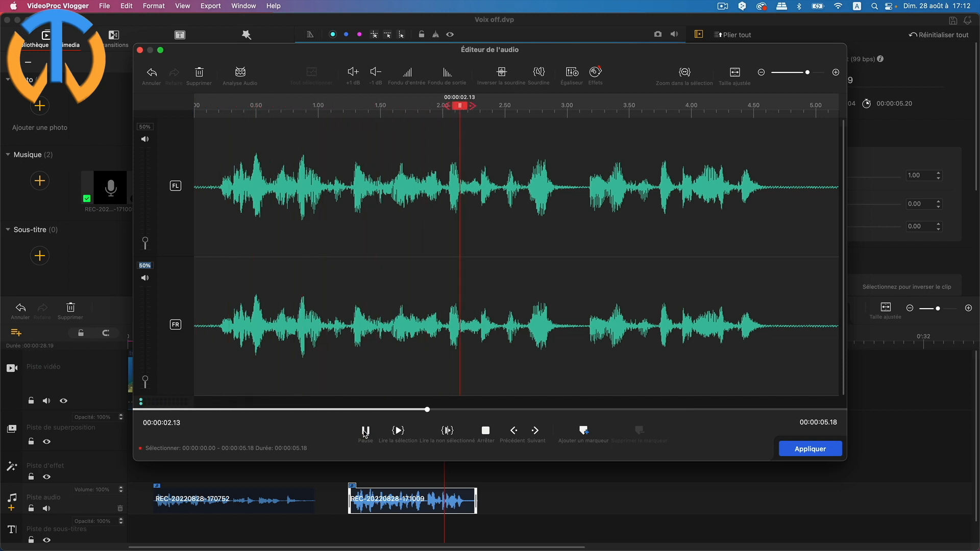
Stop the playback and apply the lowered channel volumes to the second voice-over.
{"action": "left_click", "coordinate": [365, 432]}
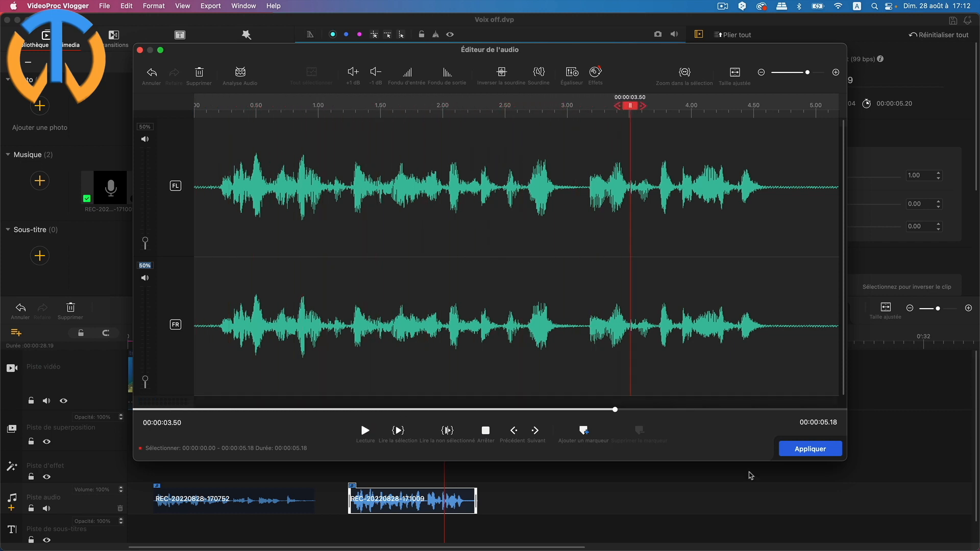
{"action": "left_click", "coordinate": [812, 449]}
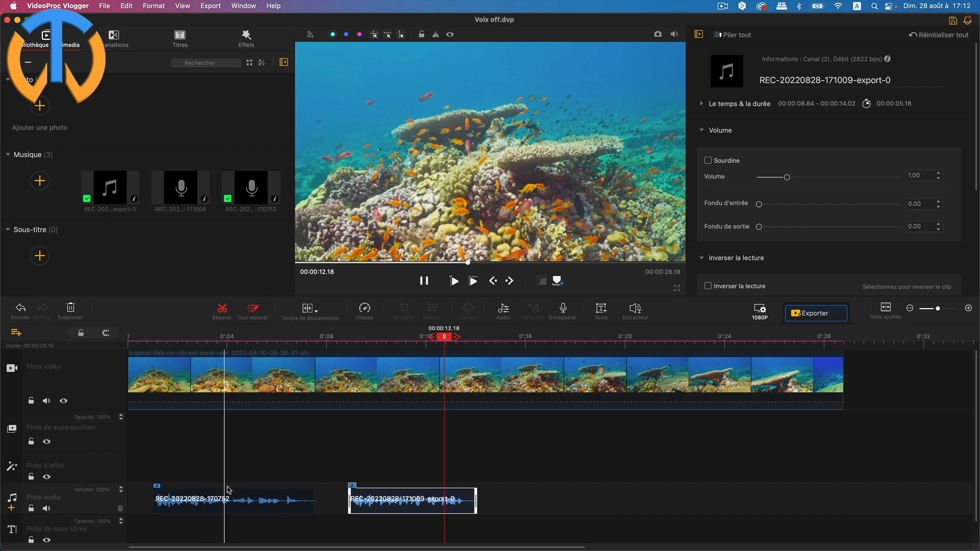
Open the first voice-over in the audio editor, play part of it to check its sound, and close the editor without changes.
{"action": "left_click", "coordinate": [274, 513]}
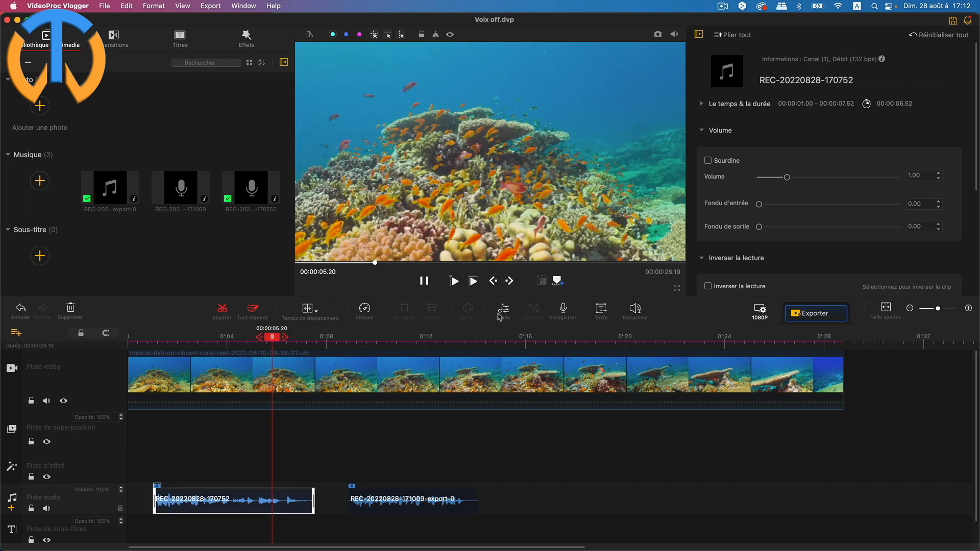
{"action": "left_click", "coordinate": [503, 309]}
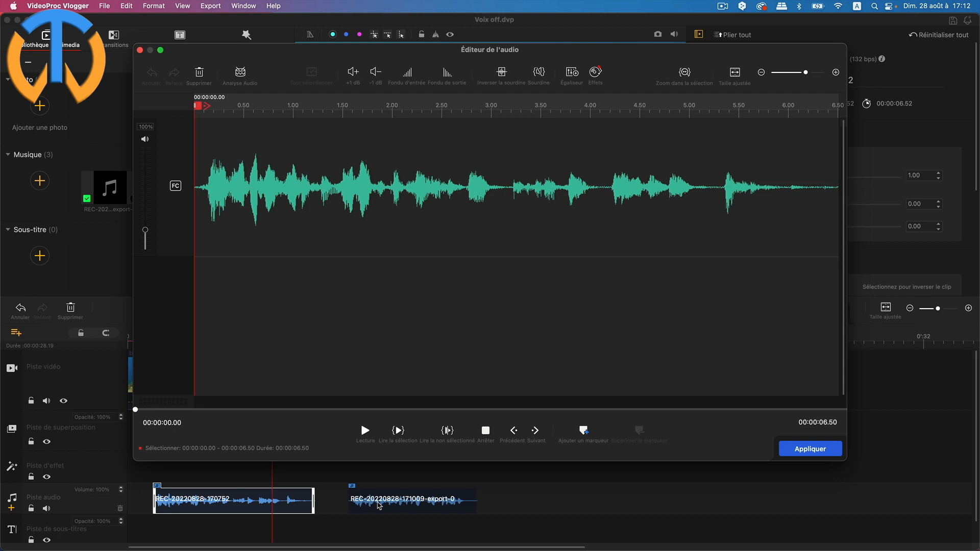
{"action": "left_click", "coordinate": [365, 431]}
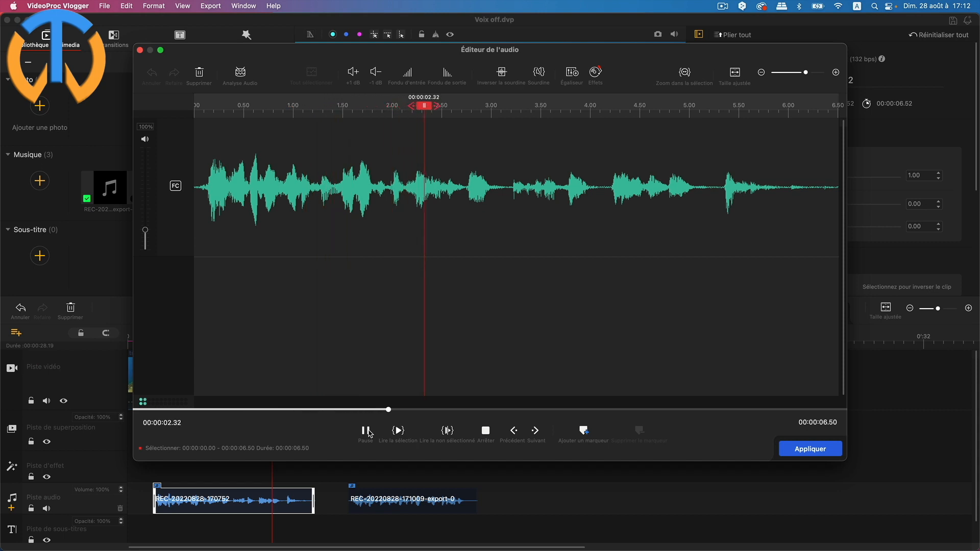
{"action": "left_click", "coordinate": [370, 434]}
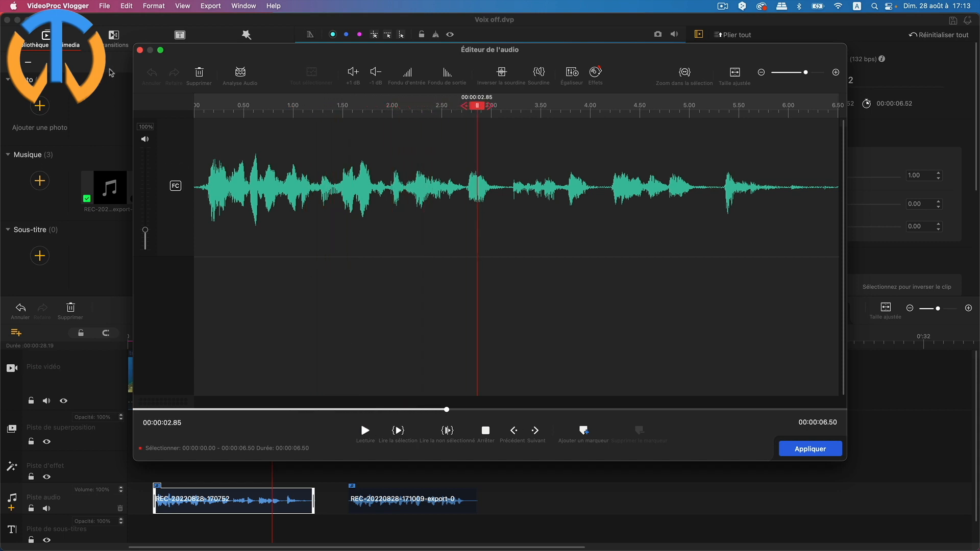
{"action": "left_click", "coordinate": [140, 50]}
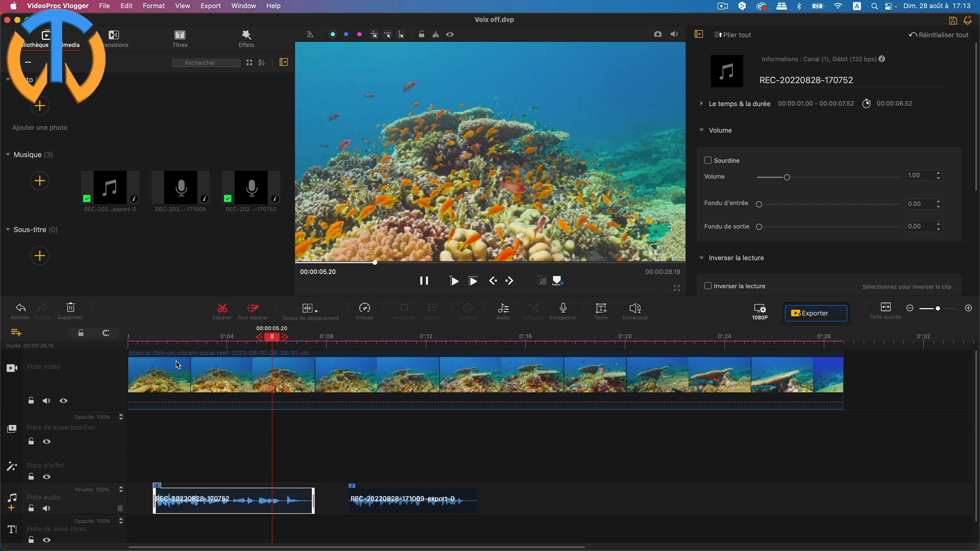
Open the second voice-over's audio effects and try Changer la vitesse at 0.96, then Bs2b and Panoramique auto, without applying them.
{"action": "left_click", "coordinate": [439, 508]}
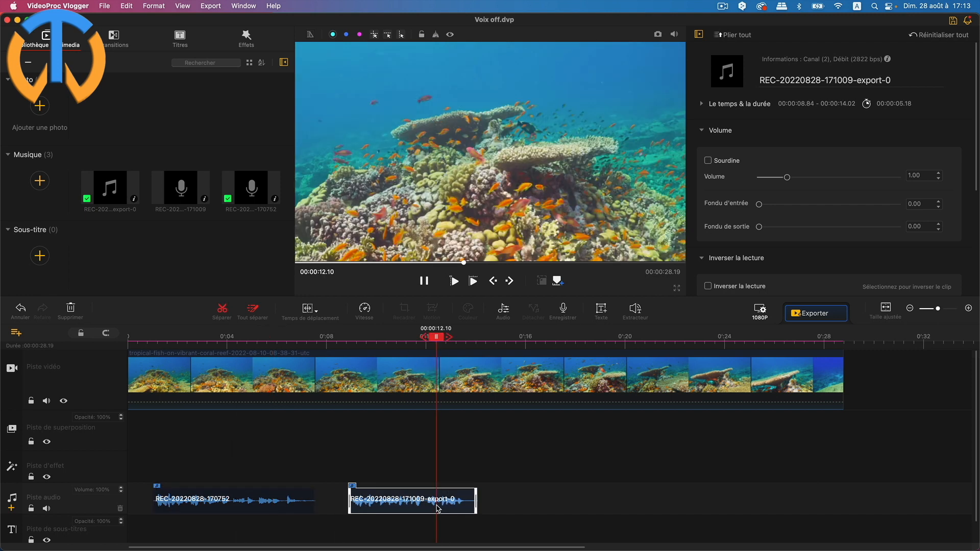
{"action": "left_click", "coordinate": [503, 309]}
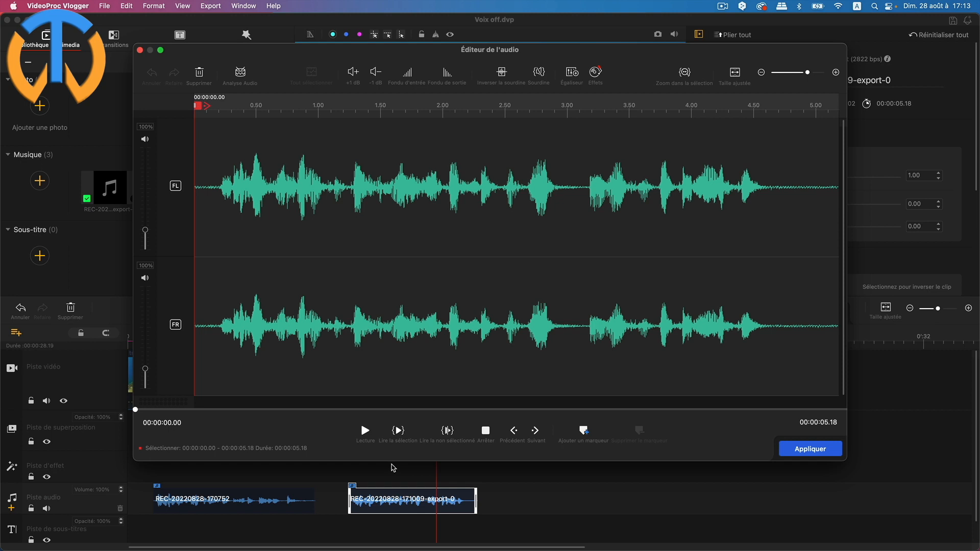
{"action": "left_click", "coordinate": [596, 71]}
{"action": "left_click", "coordinate": [220, 172]}
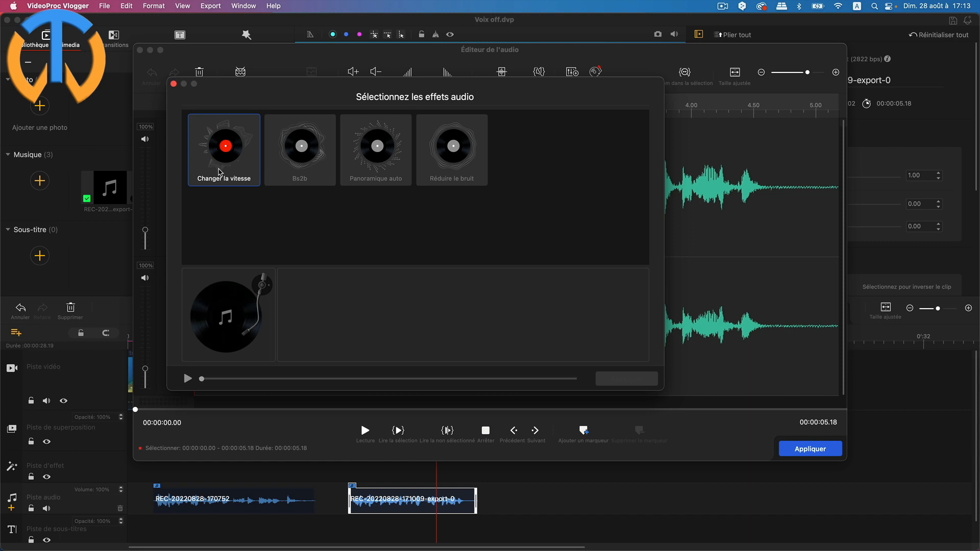
{"action": "left_click", "coordinate": [220, 172]}
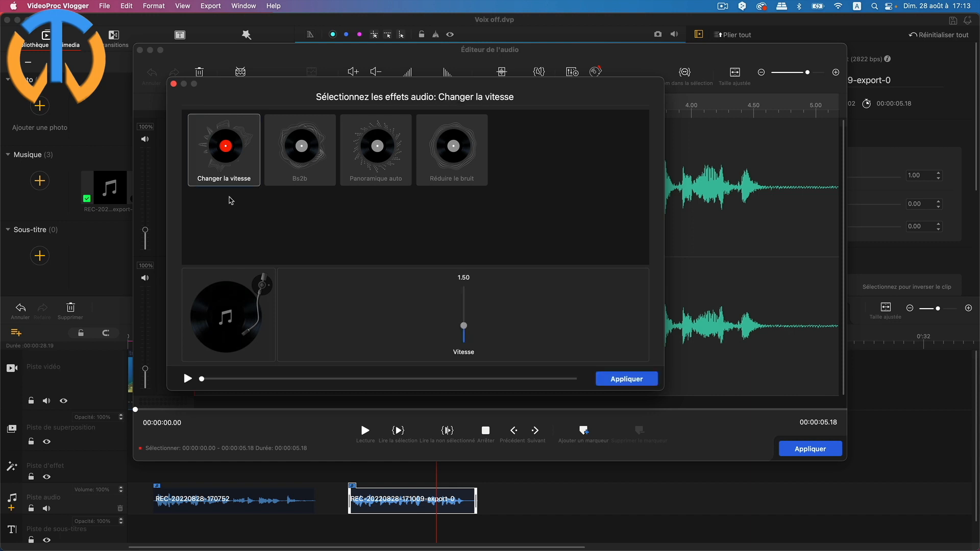
{"action": "left_click", "coordinate": [187, 378]}
{"action": "mouse_move", "coordinate": [463, 325]}
{"action": "left_mouse_down"}
{"action": "mouse_move", "coordinate": [463, 345]}
{"action": "mouse_move", "coordinate": [463, 332]}
{"action": "left_mouse_up"}
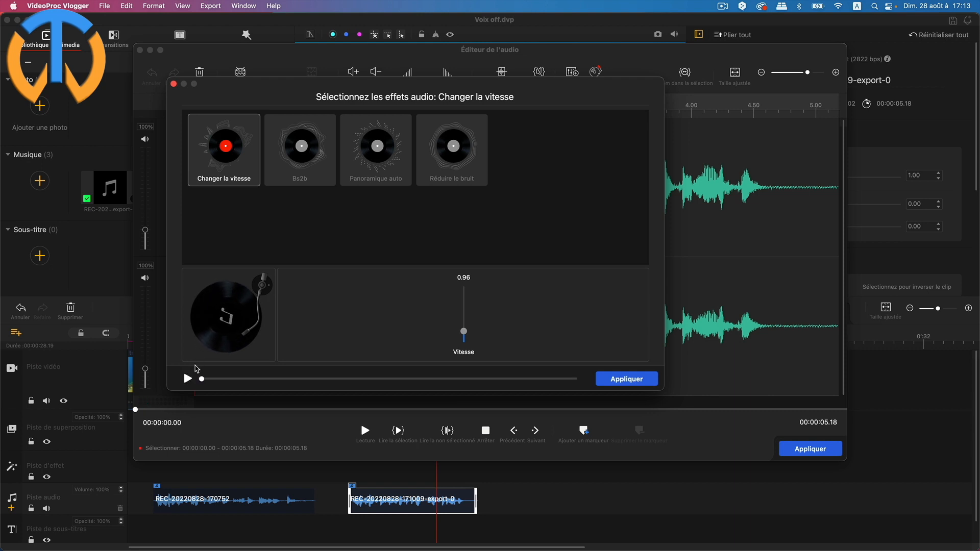
{"action": "left_click", "coordinate": [319, 169]}
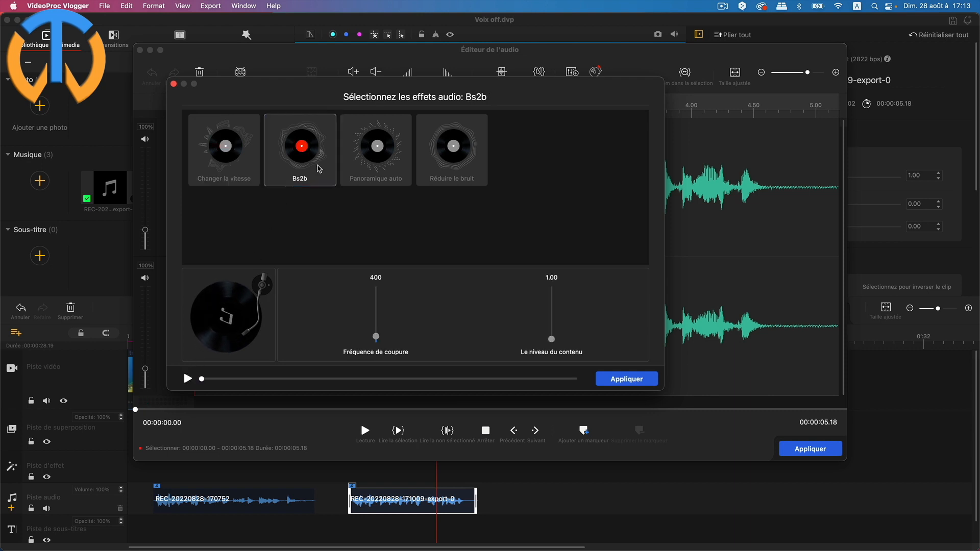
{"action": "left_click", "coordinate": [397, 168]}
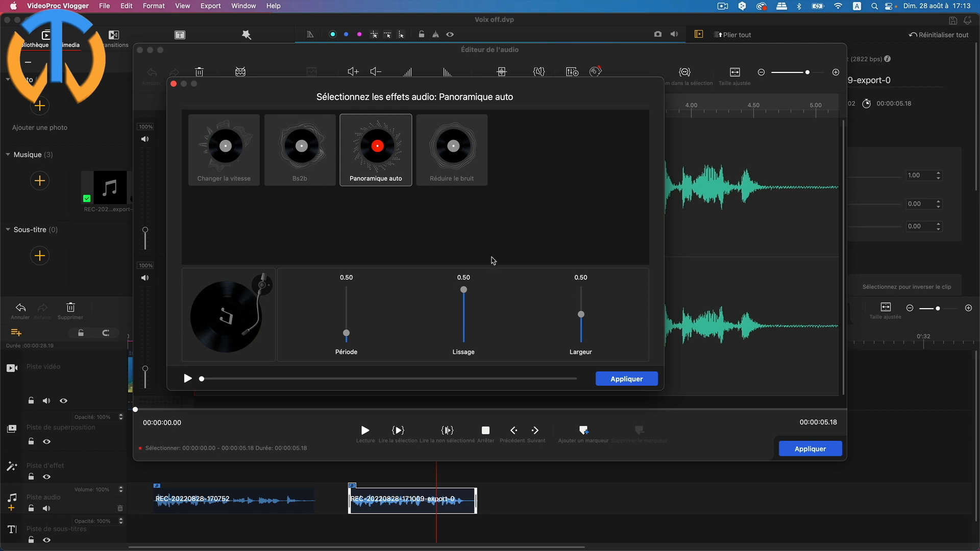
Preview the Réduire le bruit effect and apply it to the second voice-over at about 30 dB.
{"action": "left_click", "coordinate": [468, 178]}
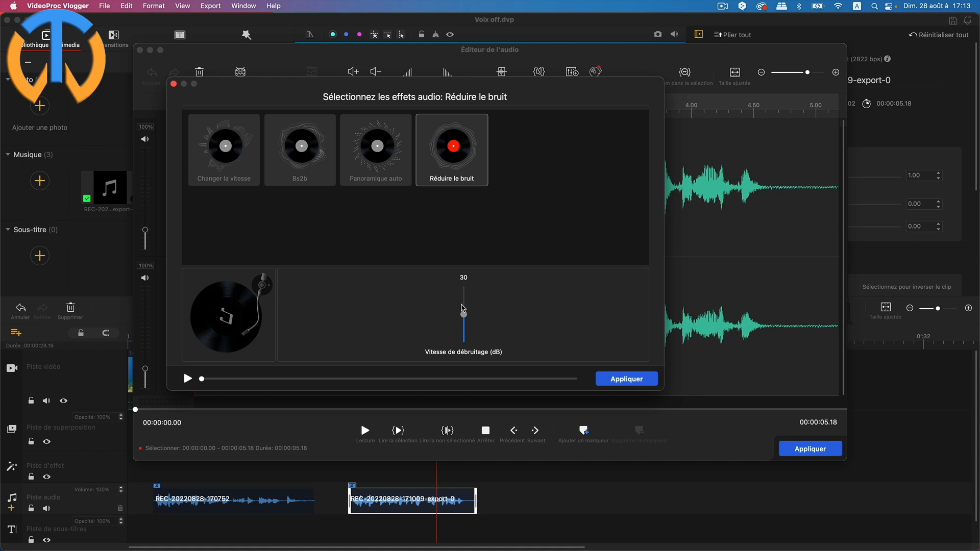
{"action": "left_click", "coordinate": [186, 378]}
{"action": "mouse_move", "coordinate": [463, 315]}
{"action": "left_mouse_down"}
{"action": "mouse_move", "coordinate": [463, 296]}
{"action": "mouse_move", "coordinate": [463, 339]}
{"action": "mouse_move", "coordinate": [462, 298]}
{"action": "left_mouse_up"}
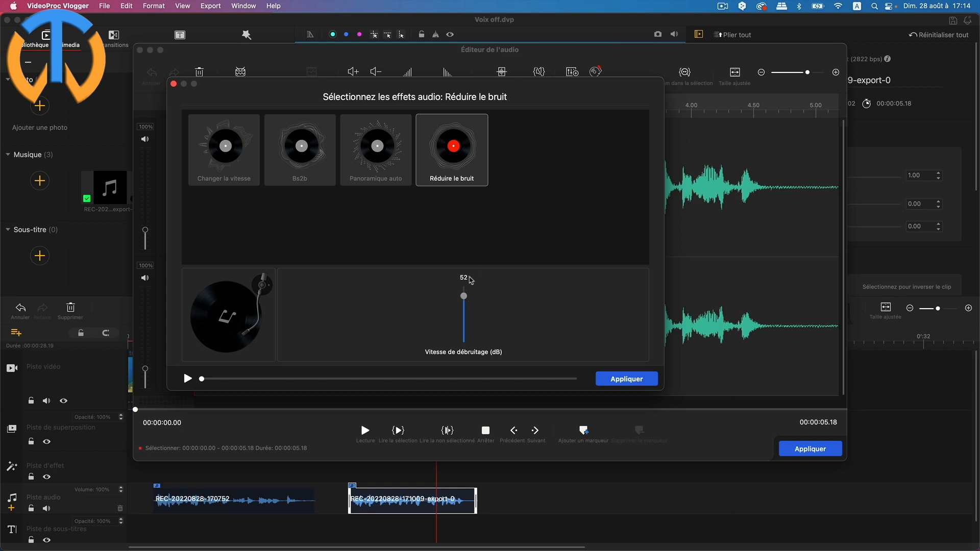
{"action": "left_click_drag", "start_coordinate": [463, 296], "coordinate": [466, 315]}
{"action": "left_click", "coordinate": [626, 385]}
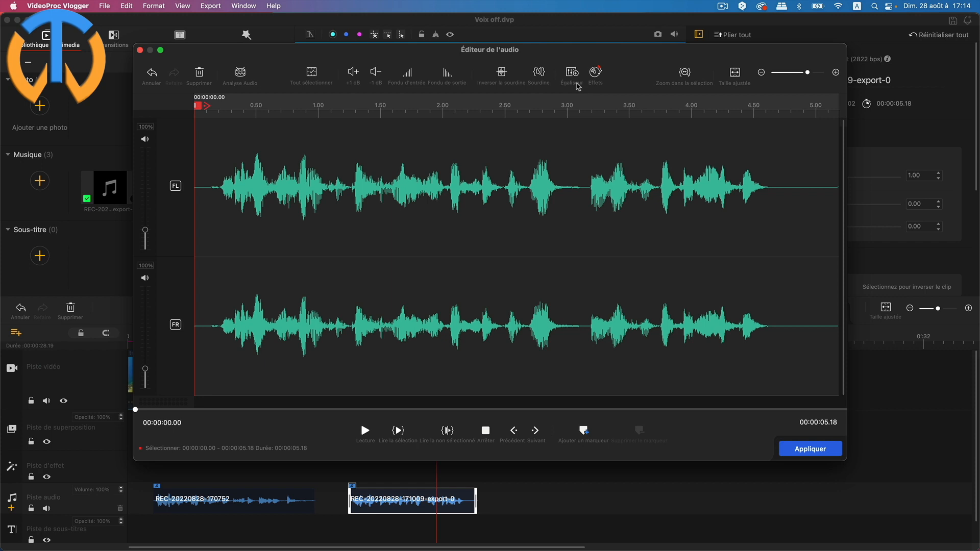
Open the equalizer, lower the 250 Hz band slightly, preview it, and try the Classic, Dance, Basse, Sparkle and Pop presets.
{"action": "left_click", "coordinate": [571, 74]}
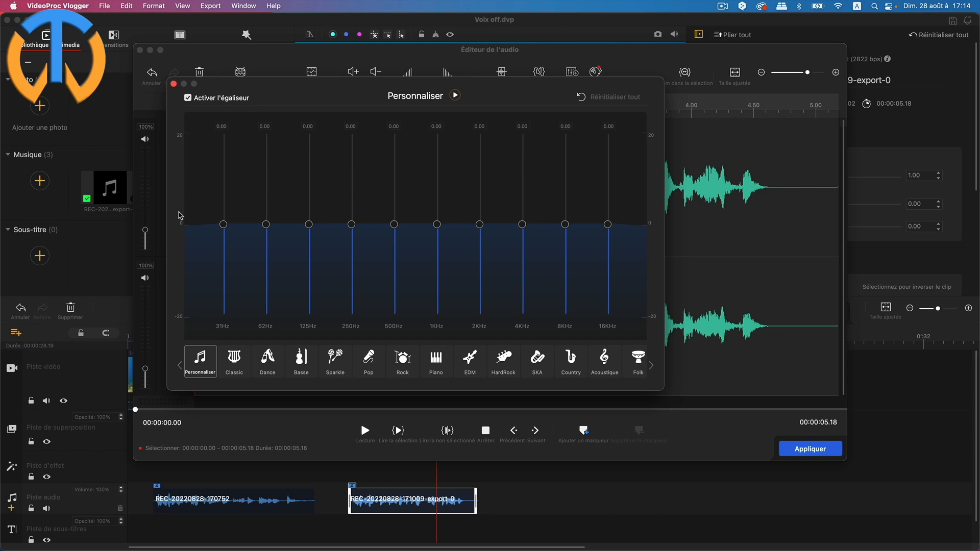
{"action": "mouse_move", "coordinate": [351, 225]}
{"action": "left_mouse_down"}
{"action": "mouse_move", "coordinate": [350, 160]}
{"action": "mouse_move", "coordinate": [348, 228]}
{"action": "left_mouse_up"}
{"action": "left_click", "coordinate": [456, 96]}
{"action": "left_click", "coordinate": [234, 362]}
{"action": "left_click", "coordinate": [270, 363]}
{"action": "left_click", "coordinate": [300, 369]}
{"action": "left_click", "coordinate": [334, 367]}
{"action": "left_click", "coordinate": [368, 363]}
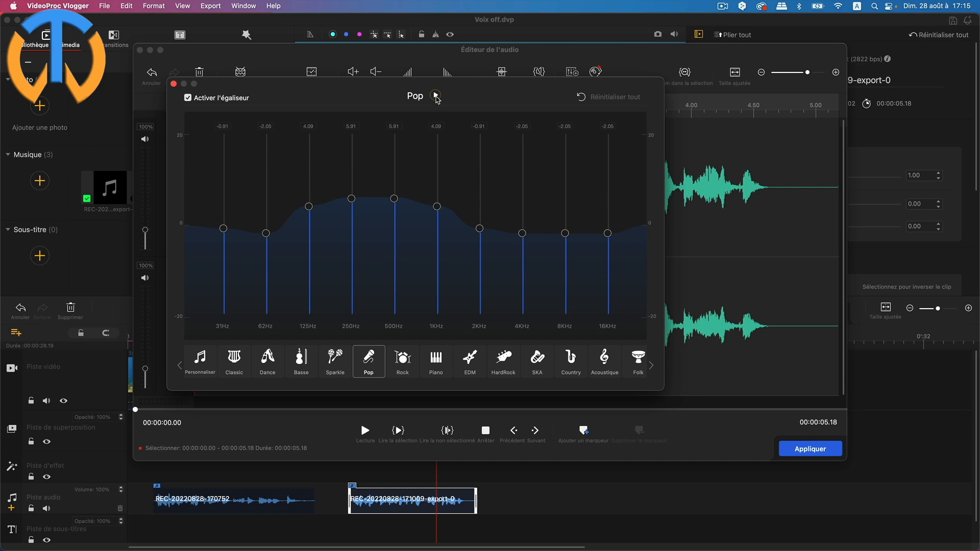
Listen to the Pop equalizer preset and compare it with Rock, Piano, EDM, HardRock and SKA.
{"action": "left_click", "coordinate": [436, 96]}
{"action": "left_click", "coordinate": [403, 362]}
{"action": "left_click", "coordinate": [443, 369]}
{"action": "left_click", "coordinate": [470, 367]}
{"action": "left_click", "coordinate": [506, 373]}
{"action": "left_click", "coordinate": [537, 362]}
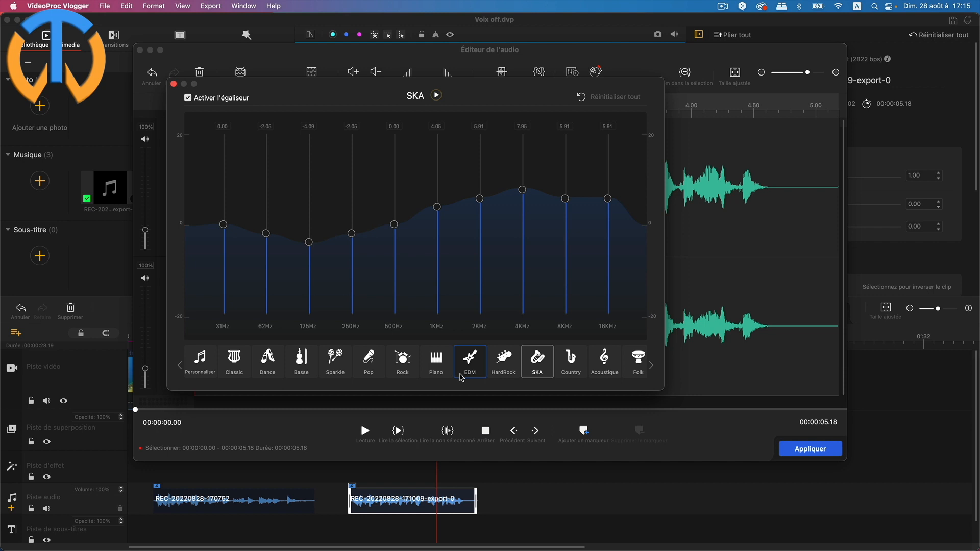
Try the Basse and Sparkle presets again, choose Dance for the equalizer, and apply the audio edits to the second voice-over.
{"action": "left_click", "coordinate": [301, 361]}
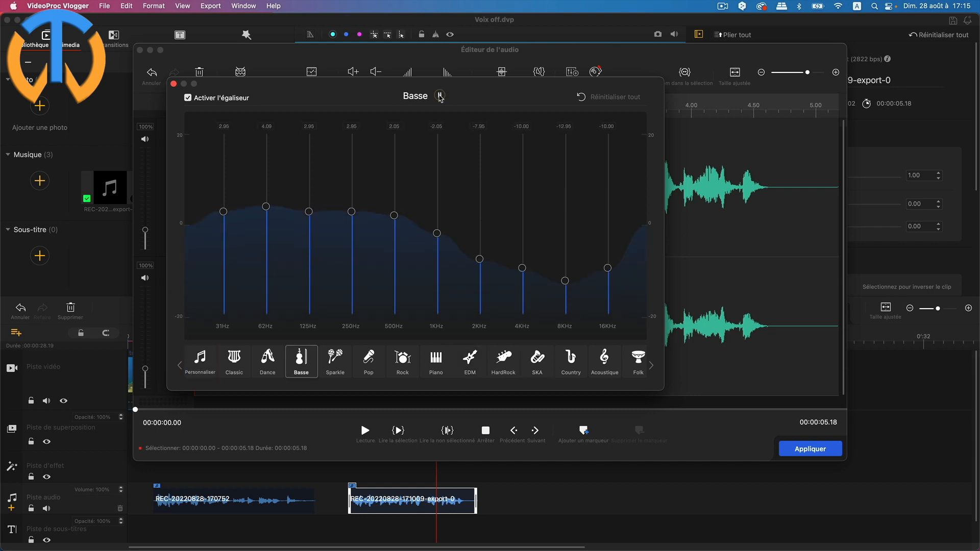
{"action": "left_click", "coordinate": [334, 361]}
{"action": "left_click", "coordinate": [261, 366]}
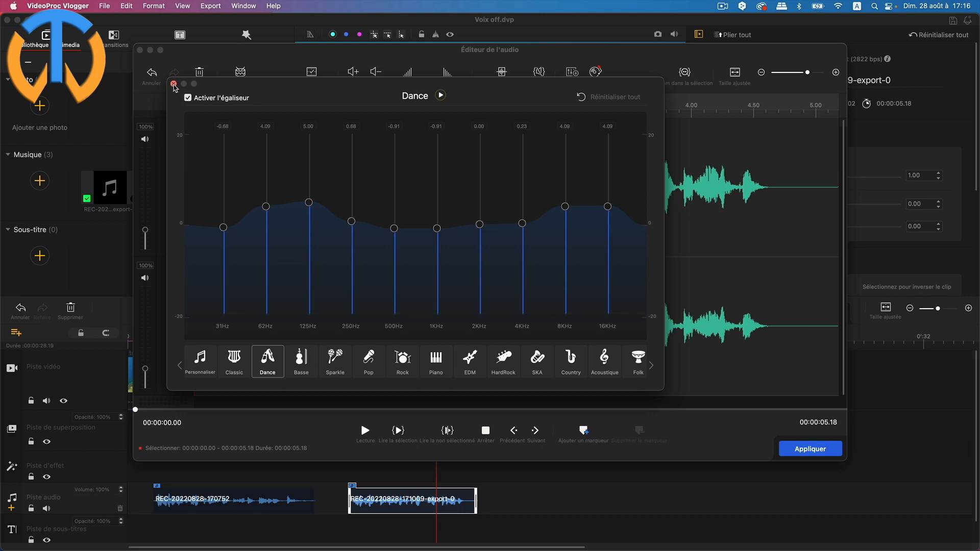
{"action": "left_click", "coordinate": [174, 84]}
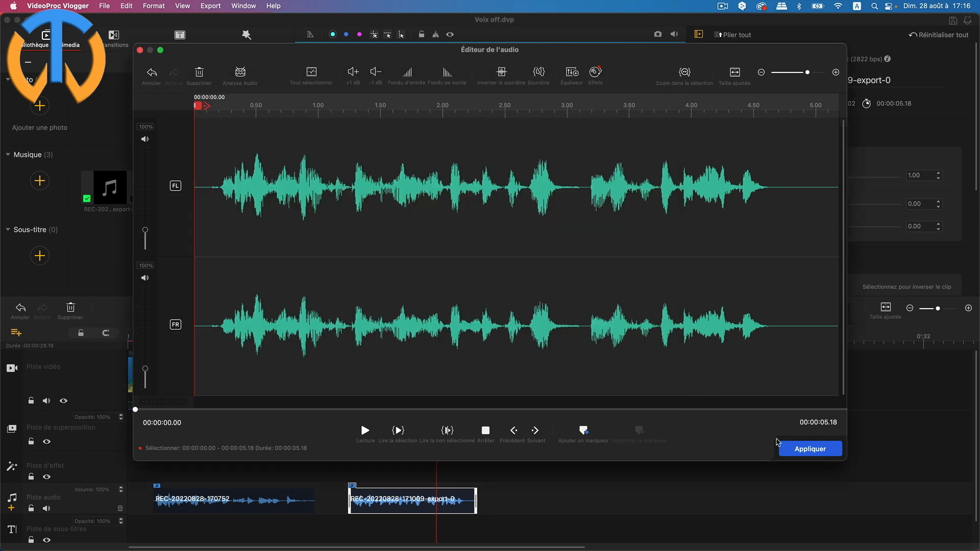
{"action": "left_click", "coordinate": [813, 452]}
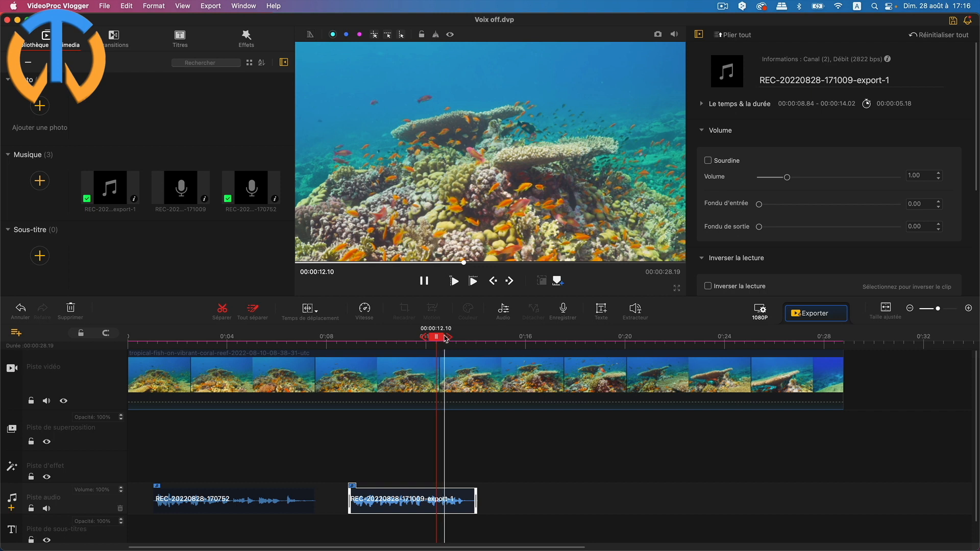
Play the timeline briefly from near its start and examine the second voice-over's audio properties down to the Voix settings.
{"action": "left_click_drag", "start_coordinate": [442, 338], "coordinate": [152, 339]}
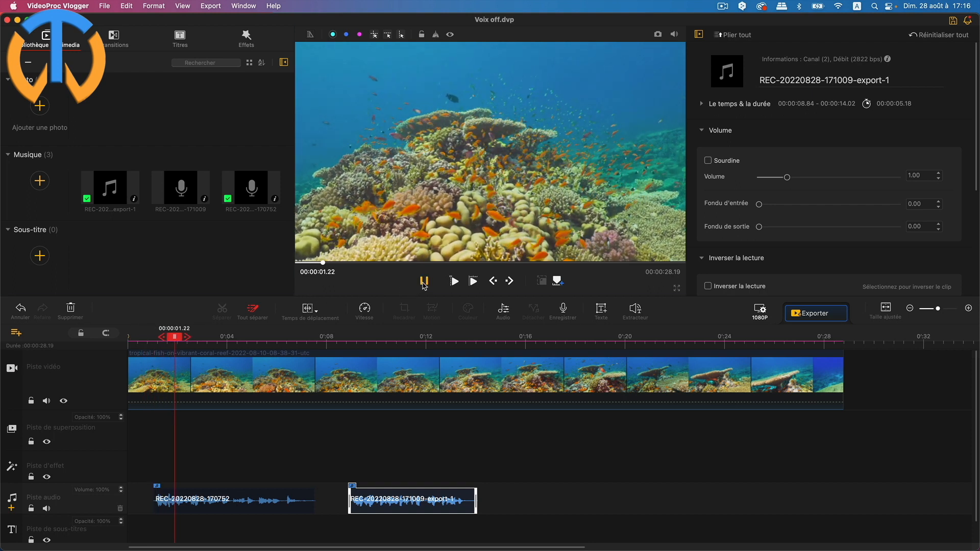
{"action": "scroll", "coordinate": [799, 189], "scroll_direction": "down", "scroll_amount": 2}
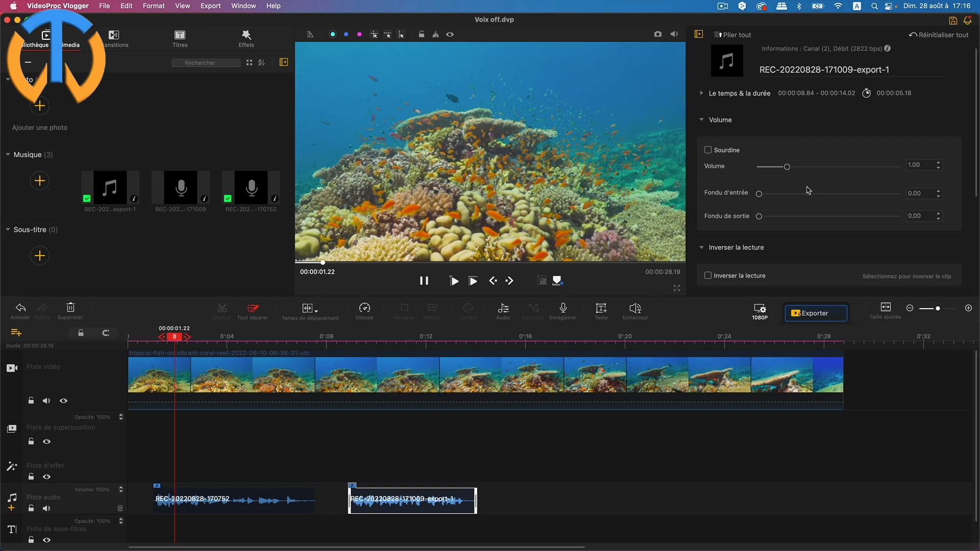
{"action": "scroll", "coordinate": [776, 210], "scroll_direction": "down", "scroll_amount": 3}
{"action": "scroll", "coordinate": [776, 210], "scroll_direction": "down", "scroll_amount": 10}
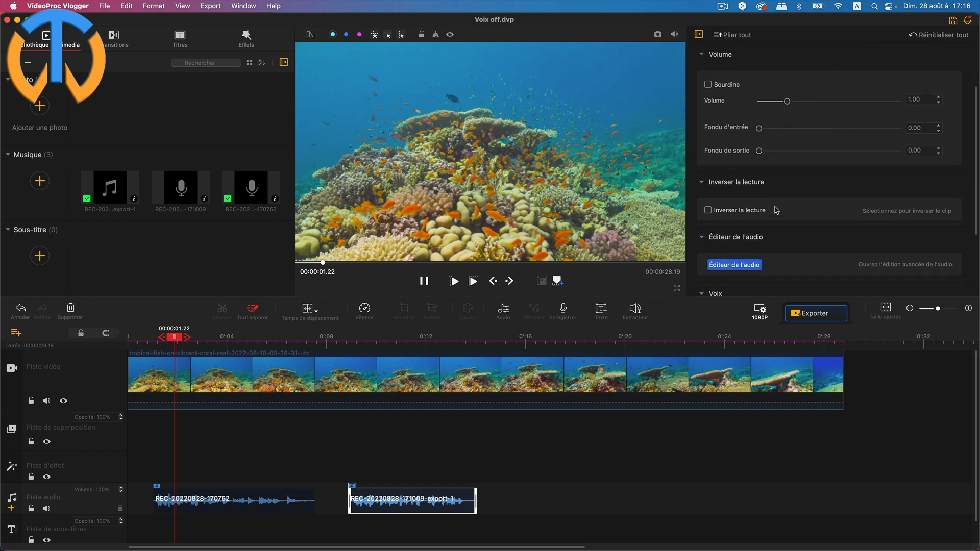
{"action": "scroll", "coordinate": [776, 209], "scroll_direction": "down", "scroll_amount": 1}
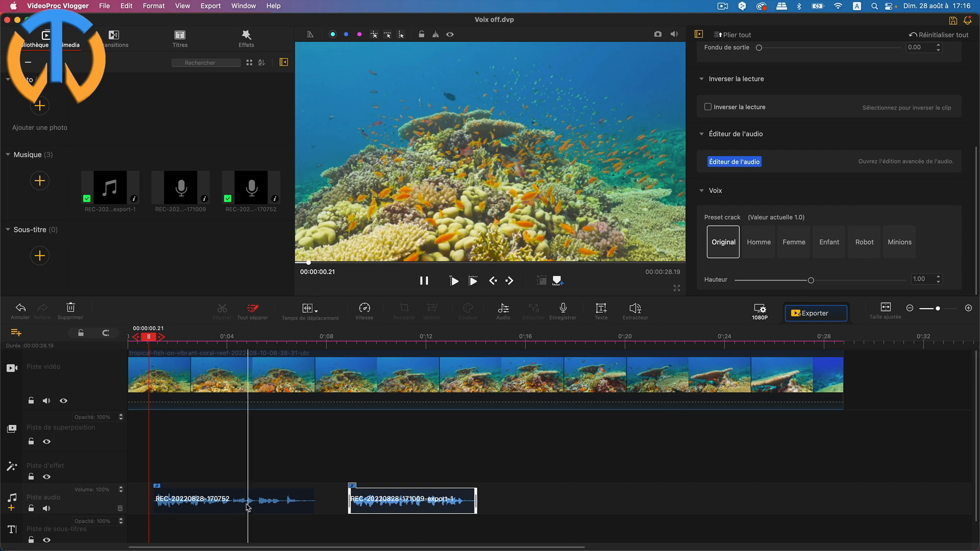
Select the first voice-over and play it from just before its start while trying the Homme, Femme, Enfant, Robot and Minions voices.
{"action": "left_click", "coordinate": [240, 505]}
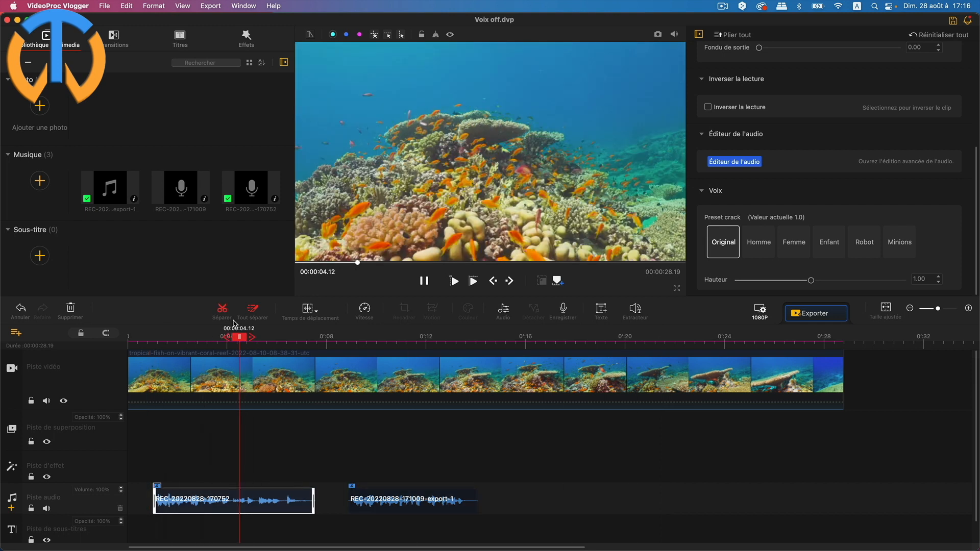
{"action": "left_click_drag", "start_coordinate": [238, 336], "coordinate": [146, 337]}
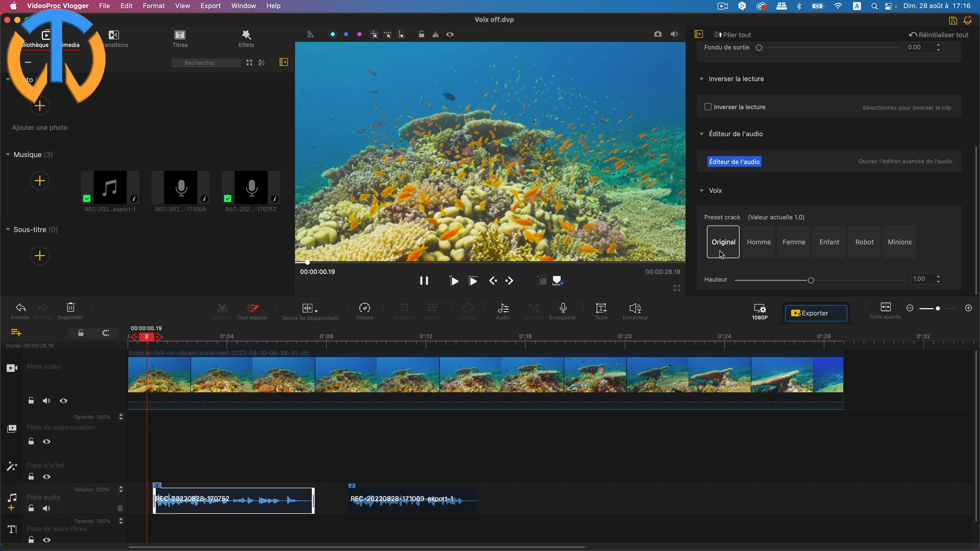
{"action": "left_click", "coordinate": [916, 250]}
{"action": "left_click", "coordinate": [454, 282]}
{"action": "left_click", "coordinate": [761, 244]}
{"action": "left_click", "coordinate": [793, 243]}
{"action": "left_click", "coordinate": [828, 245]}
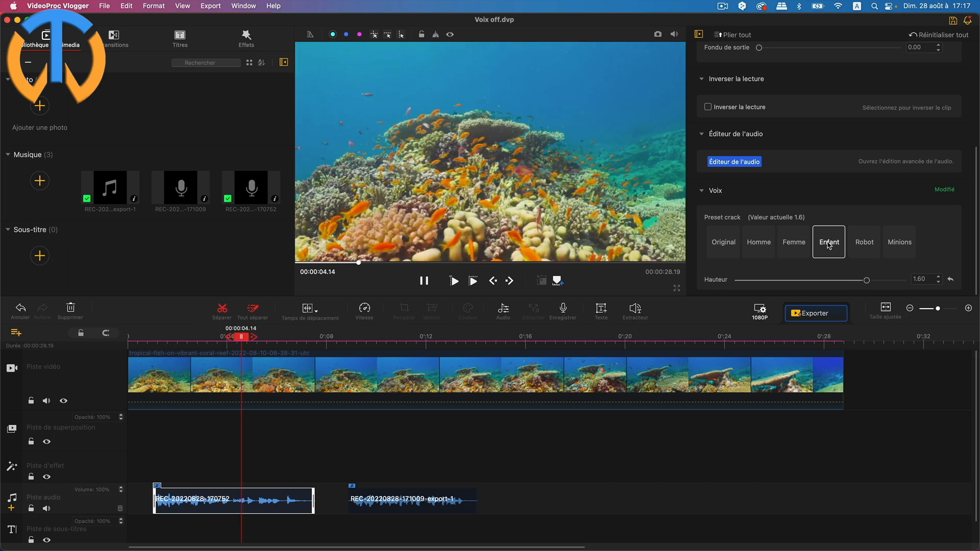
{"action": "left_click", "coordinate": [864, 252]}
{"action": "left_click", "coordinate": [894, 252]}
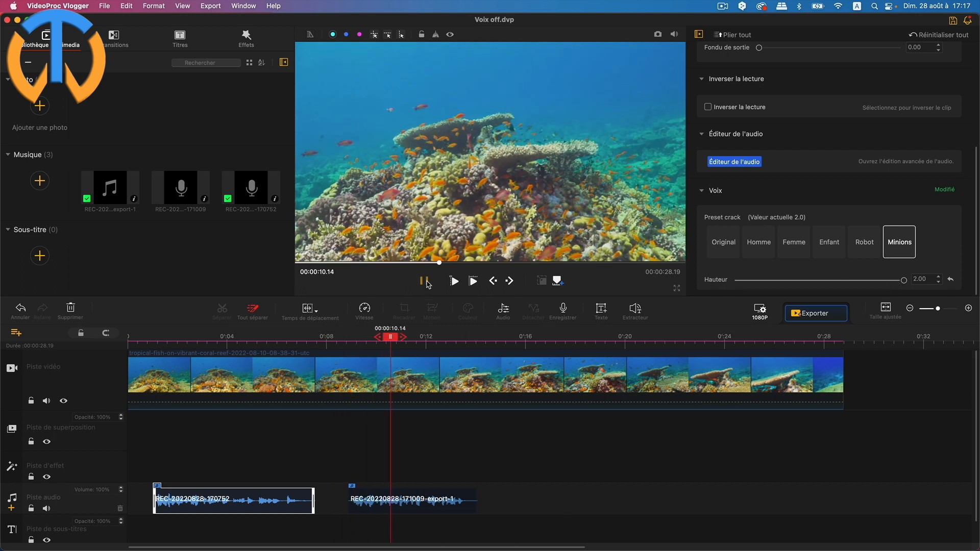
Try the Femme voice with a slightly higher pitch, restore the Original voice, and return the playhead to the timeline's start.
{"action": "left_click", "coordinate": [801, 249]}
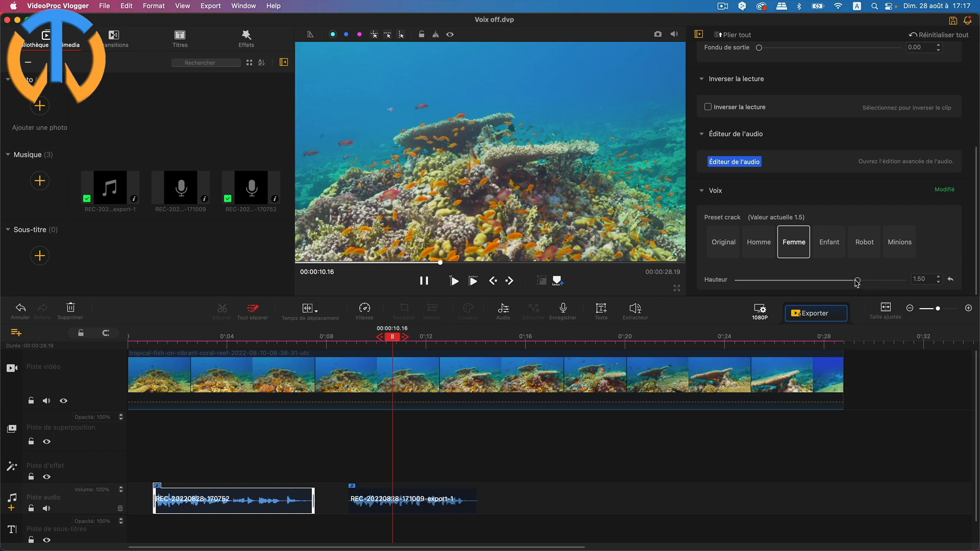
{"action": "mouse_move", "coordinate": [858, 280]}
{"action": "left_mouse_down"}
{"action": "mouse_move", "coordinate": [880, 281]}
{"action": "mouse_move", "coordinate": [799, 282]}
{"action": "mouse_move", "coordinate": [864, 280]}
{"action": "left_mouse_up"}
{"action": "left_click", "coordinate": [731, 254]}
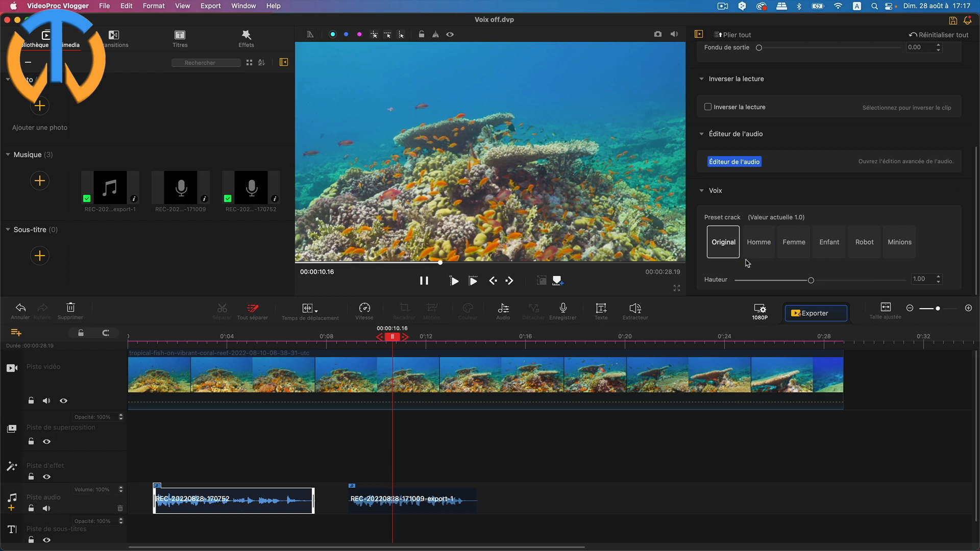
{"action": "left_click_drag", "start_coordinate": [397, 340], "coordinate": [129, 337]}
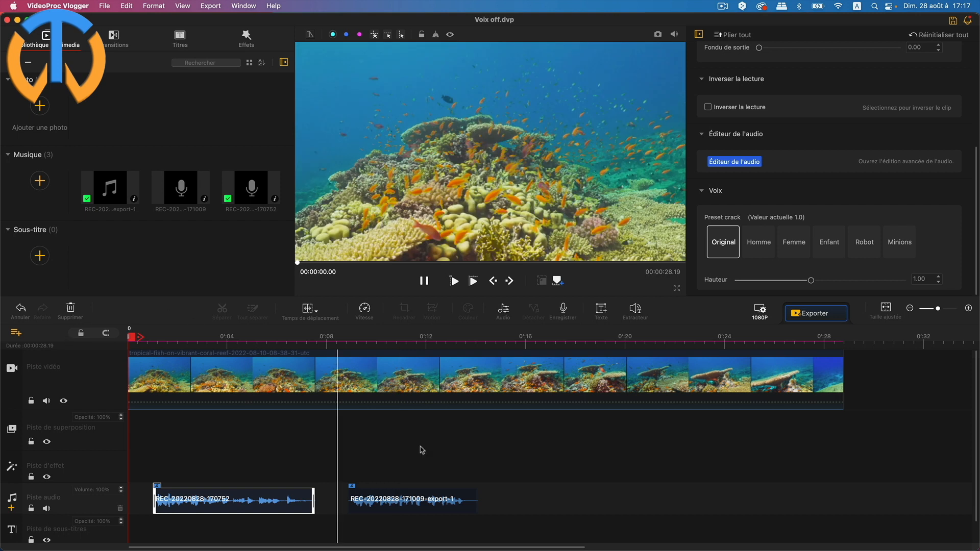
Play the timeline from its start to check both voice-overs, and replay the passage leading from the first one into the second.
{"action": "scroll", "coordinate": [462, 473], "scroll_direction": "down", "scroll_amount": 1}
{"action": "scroll", "coordinate": [490, 475], "scroll_direction": "up", "scroll_amount": 1}
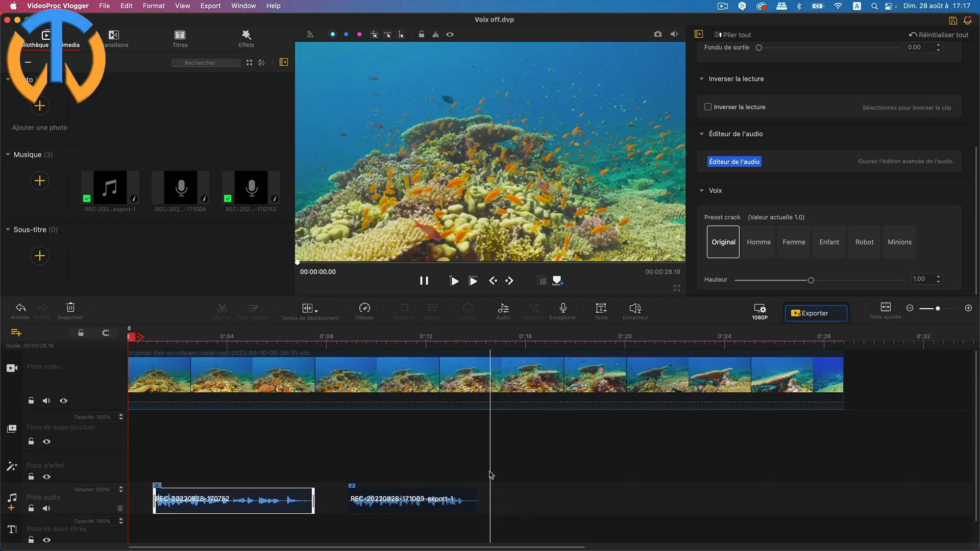
{"action": "left_click", "coordinate": [455, 282]}
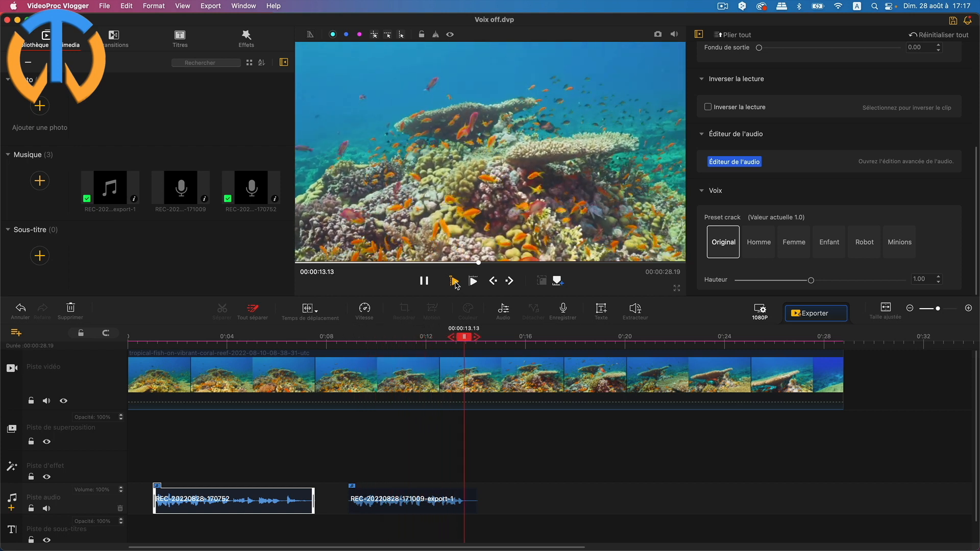
{"action": "left_click", "coordinate": [453, 281]}
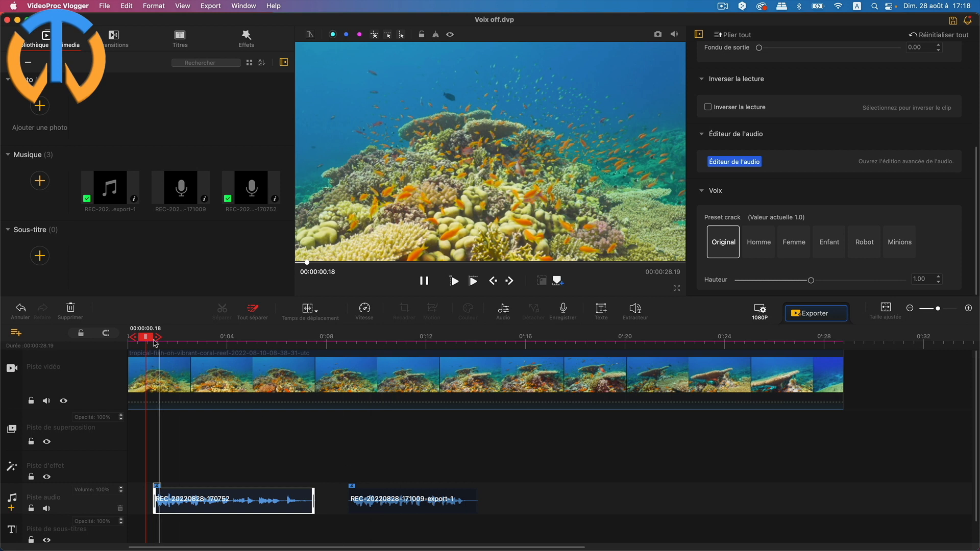
{"action": "left_click_drag", "start_coordinate": [150, 338], "coordinate": [282, 347]}
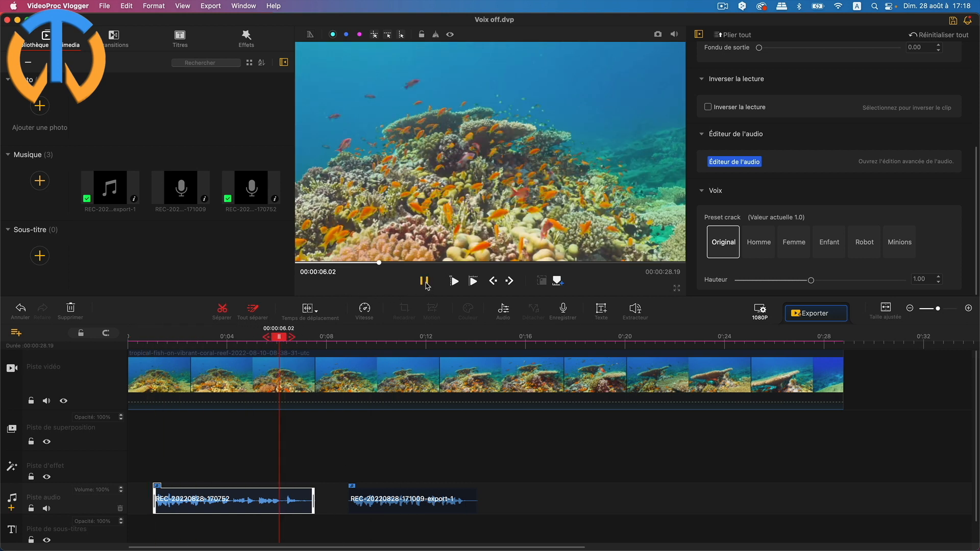
{"action": "left_click", "coordinate": [454, 281]}
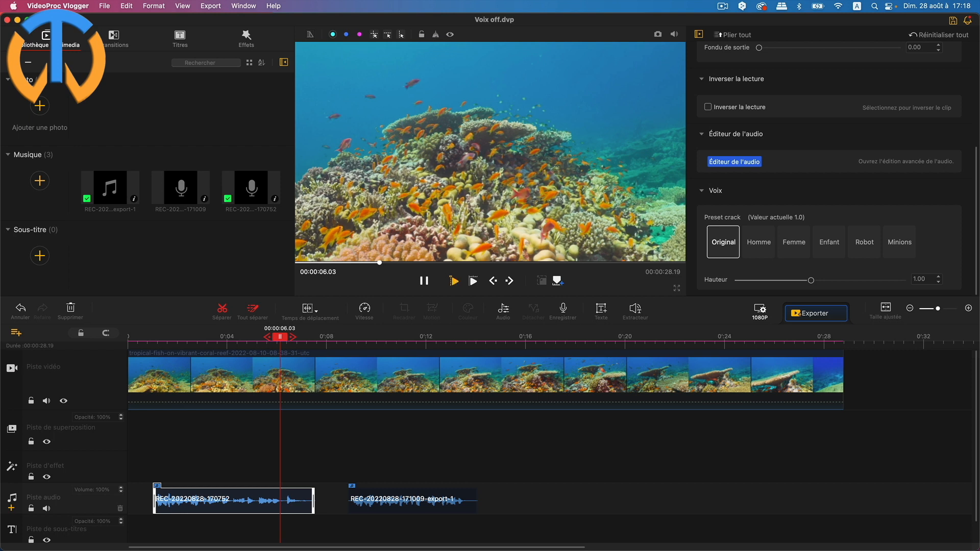
{"action": "left_click", "coordinate": [456, 284]}
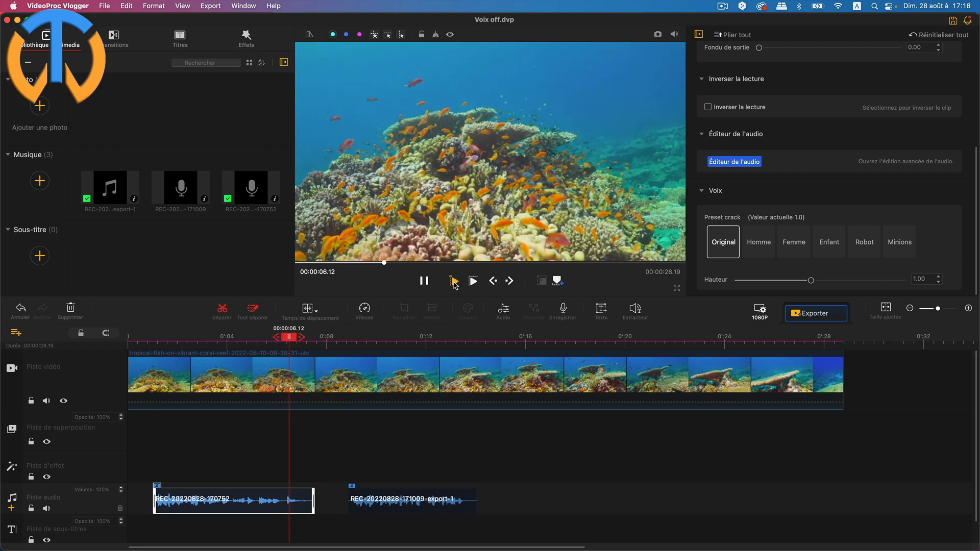
{"action": "left_click", "coordinate": [454, 282]}
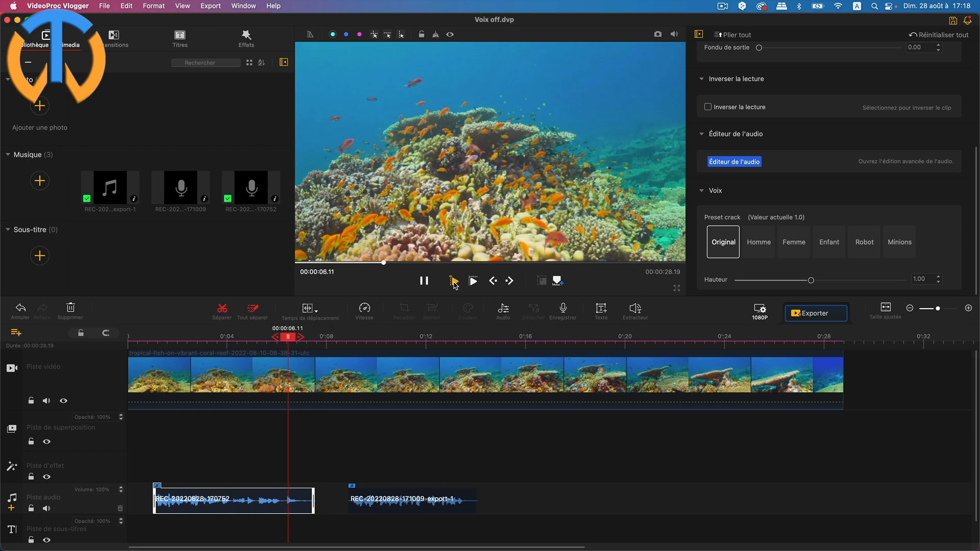
{"action": "left_click", "coordinate": [454, 285]}
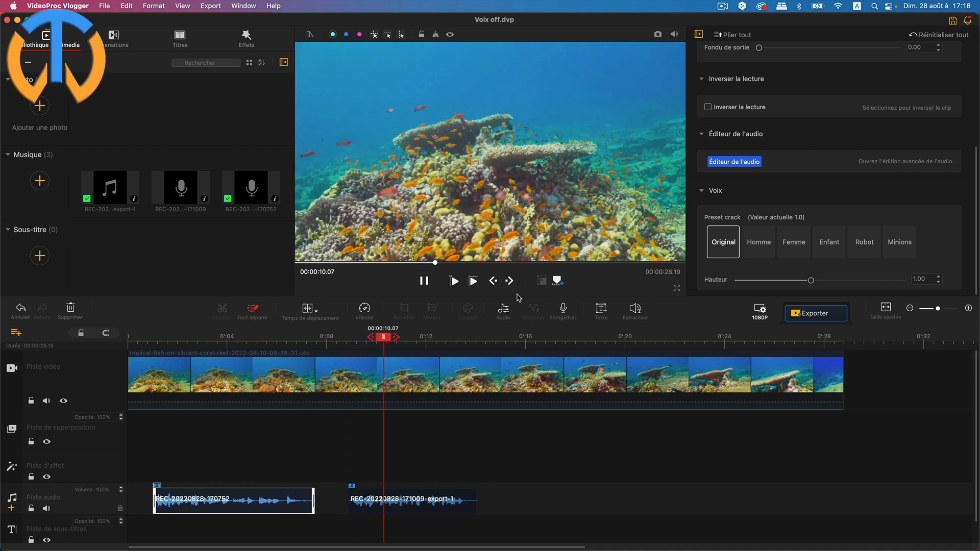
{"action": "left_click", "coordinate": [425, 283]}
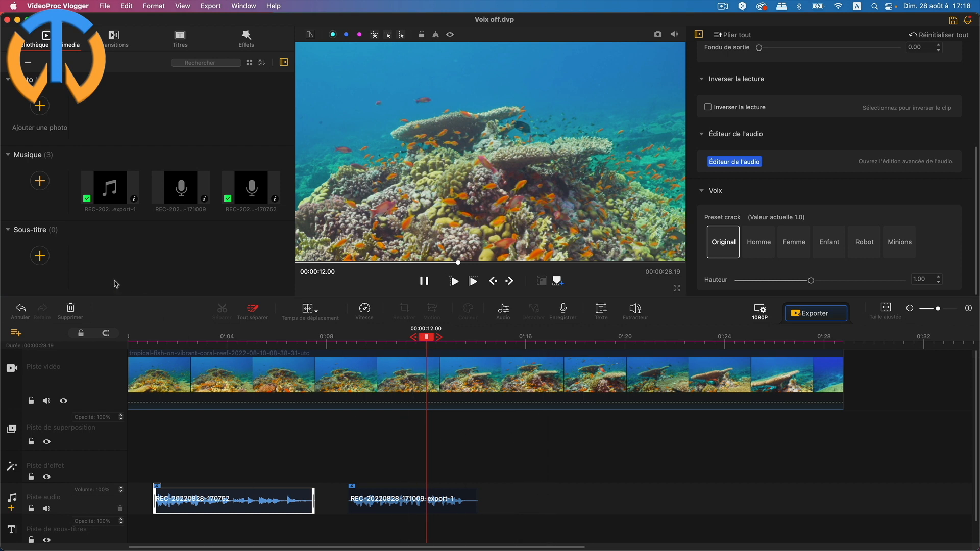
Import the music file Oceans (loop).mp3 from the rushes folder into the media library.
{"action": "left_click", "coordinate": [40, 181]}
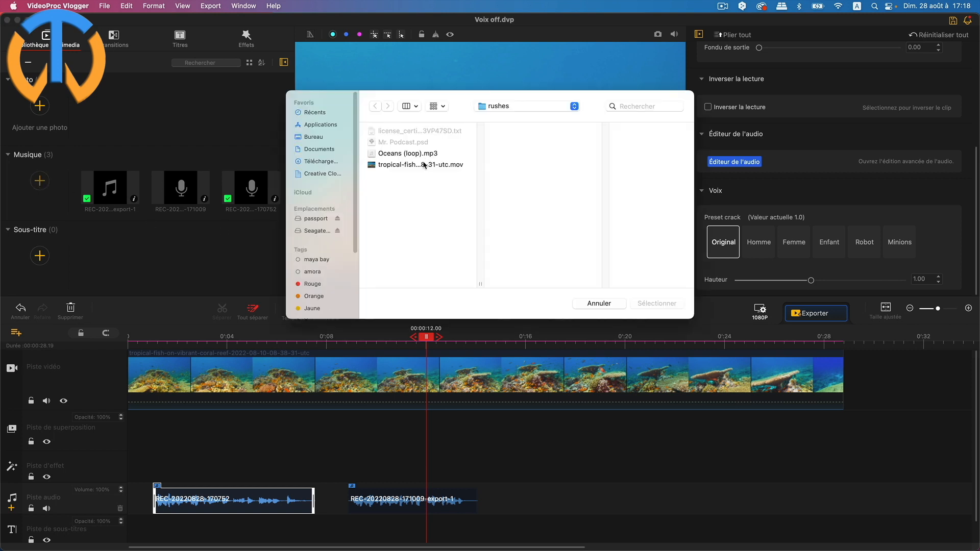
{"action": "left_click", "coordinate": [414, 153]}
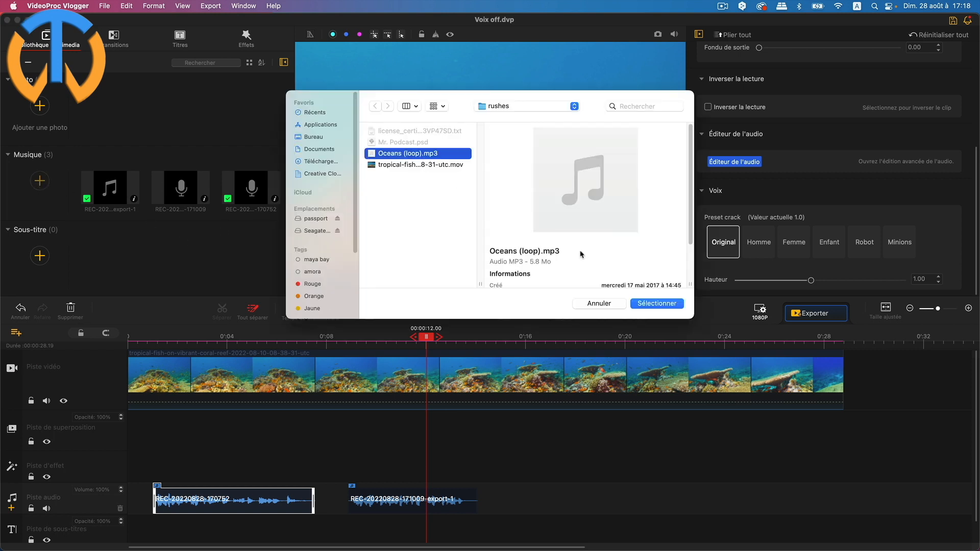
{"action": "left_click", "coordinate": [674, 305]}
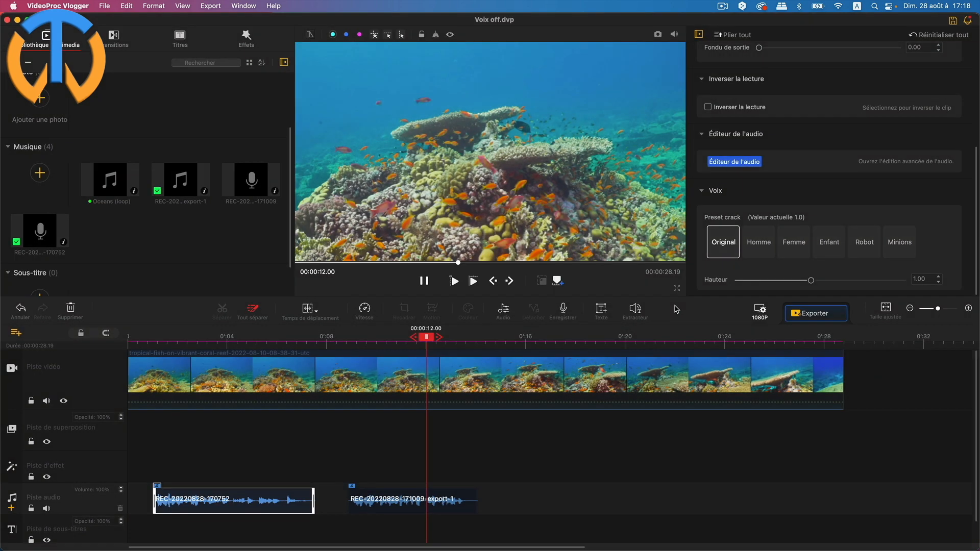
Add a second audio track below the voice-overs and place Oceans (loop) at its start.
{"action": "mouse_move", "coordinate": [103, 180]}
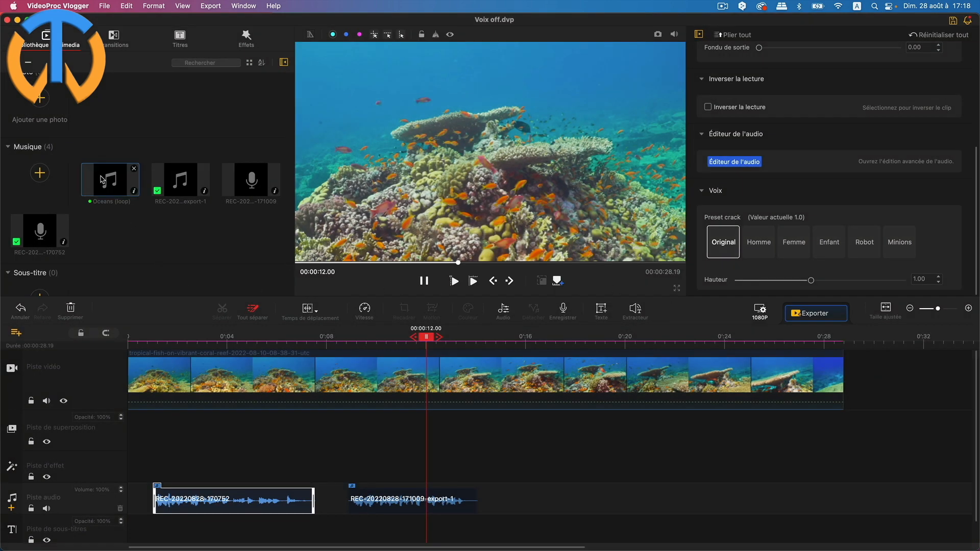
{"action": "scroll", "coordinate": [278, 434], "scroll_direction": "down", "scroll_amount": 2}
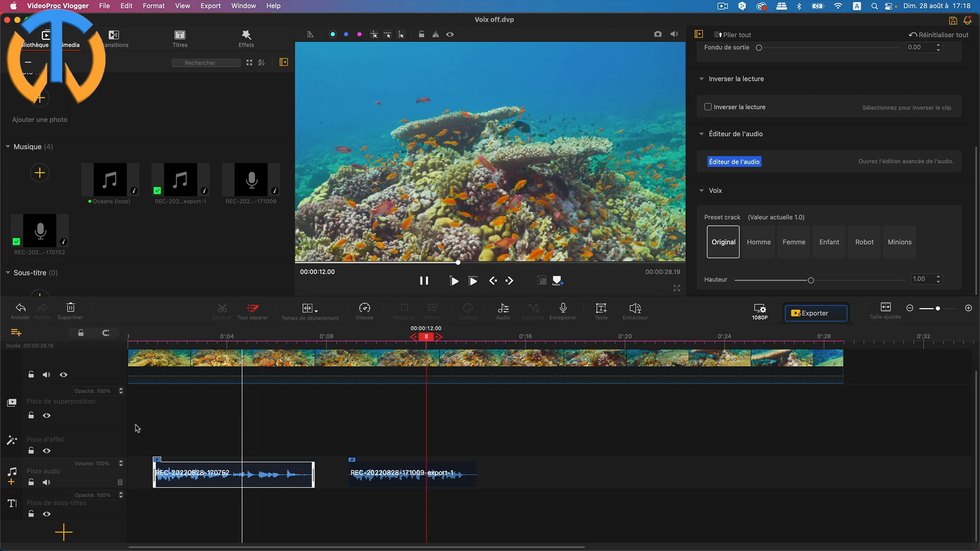
{"action": "left_click", "coordinate": [12, 482]}
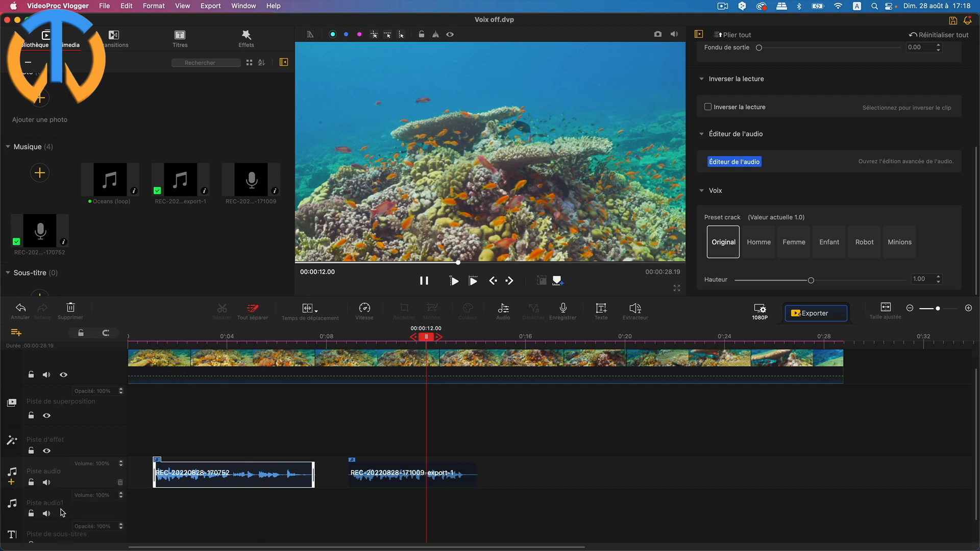
{"action": "left_click_drag", "start_coordinate": [108, 201], "coordinate": [137, 496]}
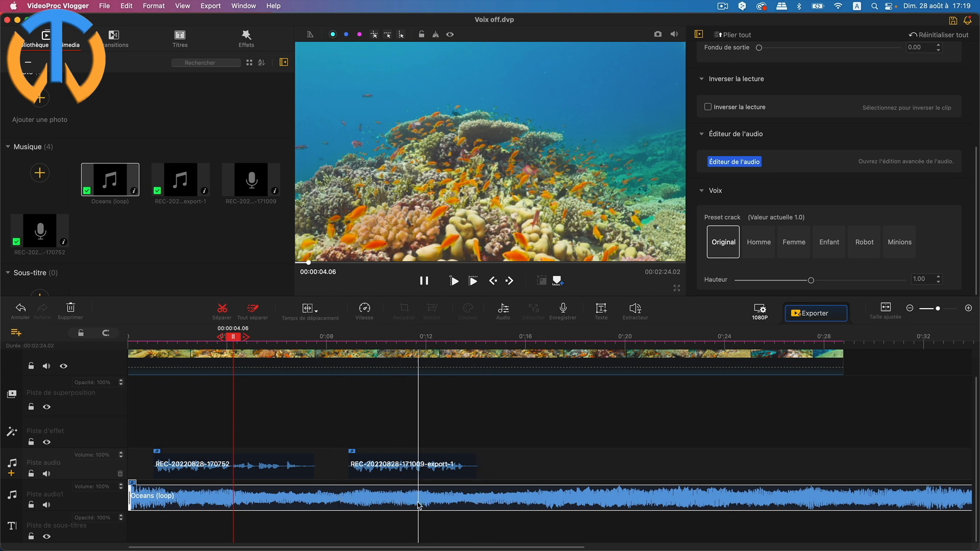
Set the Oceans (loop) clip's volume to 0.09 and play the mix from the timeline's start.
{"action": "left_click", "coordinate": [587, 509]}
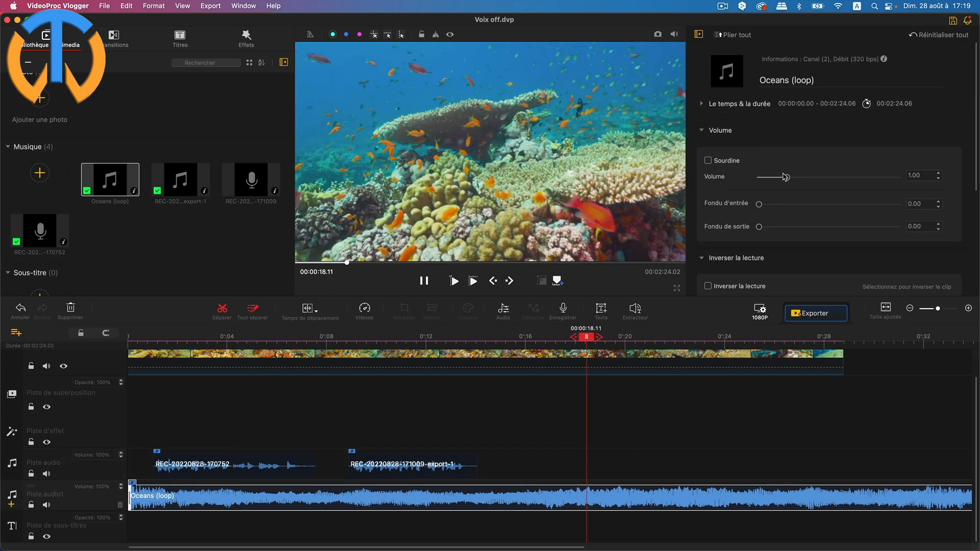
{"action": "left_click_drag", "start_coordinate": [787, 179], "coordinate": [755, 181]}
{"action": "left_click_drag", "start_coordinate": [761, 178], "coordinate": [765, 179]}
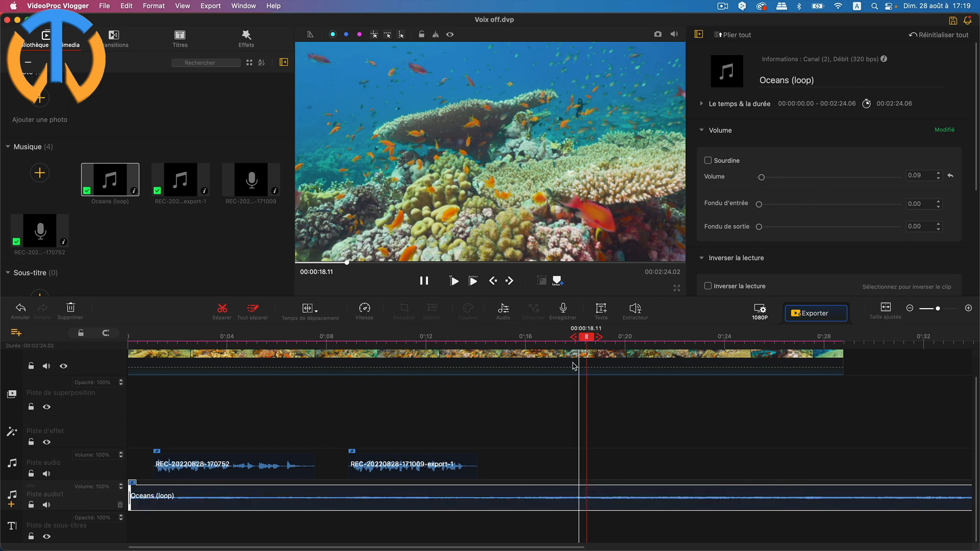
{"action": "left_click_drag", "start_coordinate": [587, 337], "coordinate": [79, 350]}
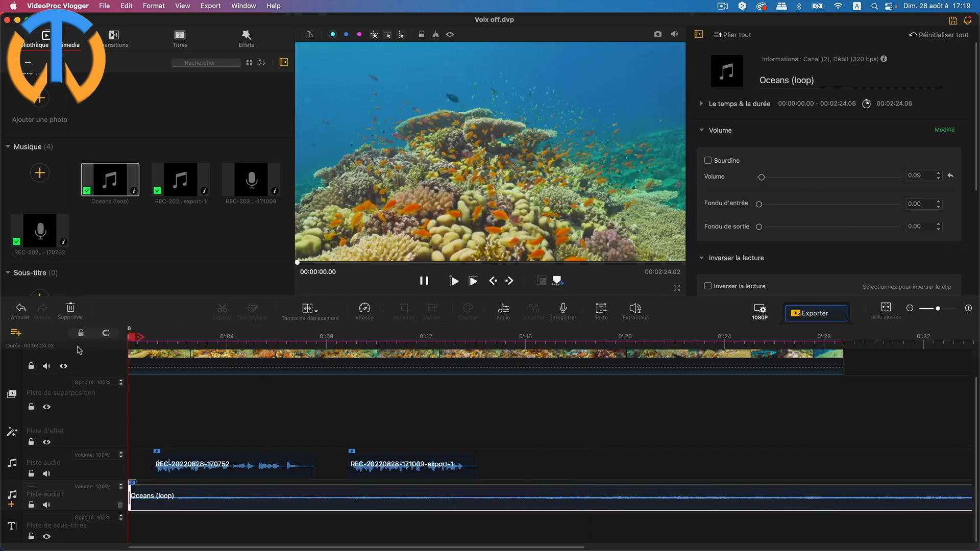
{"action": "left_click", "coordinate": [454, 281]}
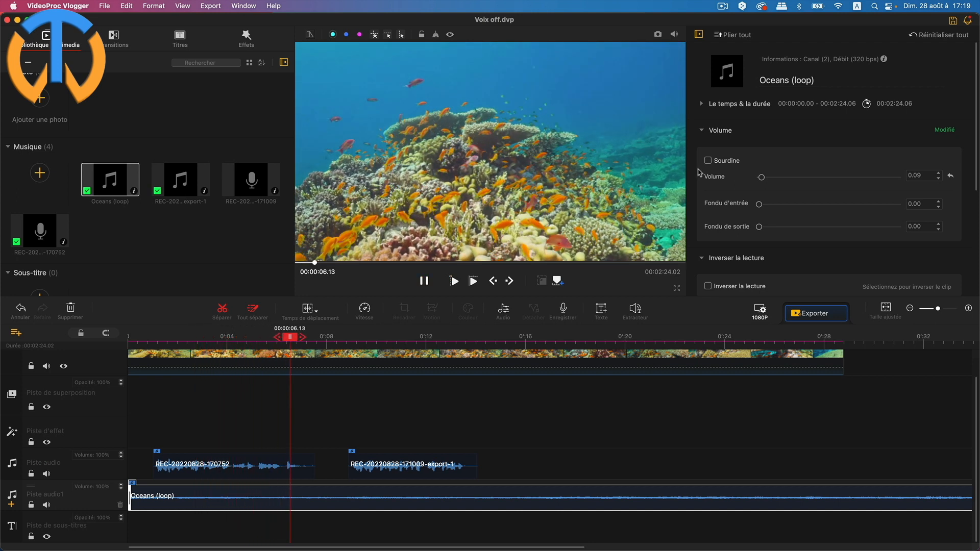
Lower the Oceans (loop) clip's volume to 0.04 and play the mix again from the start into the second voice-over.
{"action": "left_click_drag", "start_coordinate": [760, 178], "coordinate": [759, 177]}
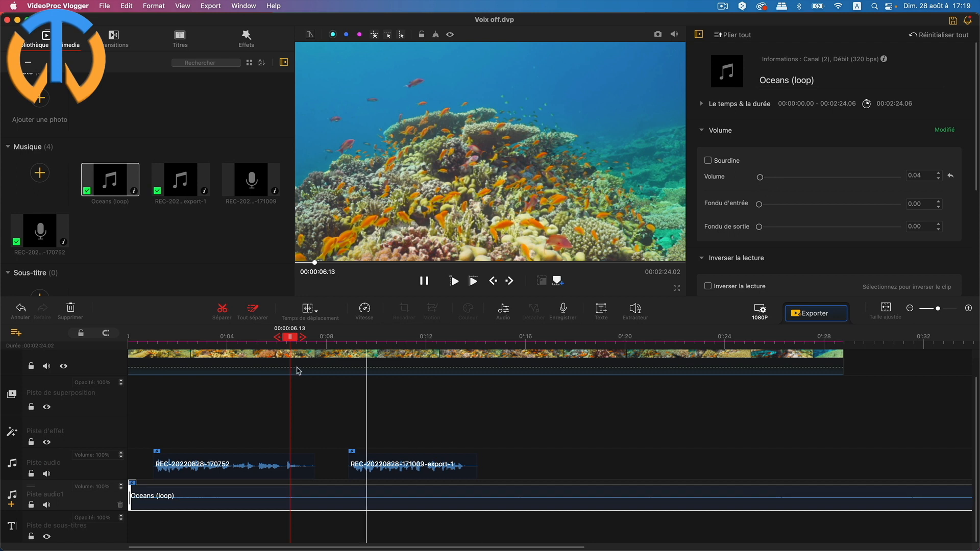
{"action": "left_click_drag", "start_coordinate": [290, 336], "coordinate": [118, 344]}
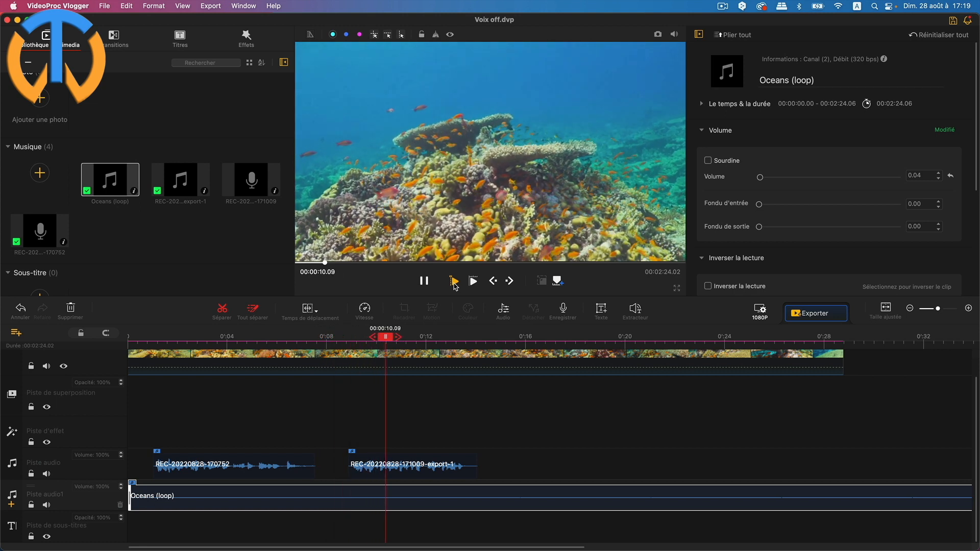
{"action": "left_click", "coordinate": [425, 282]}
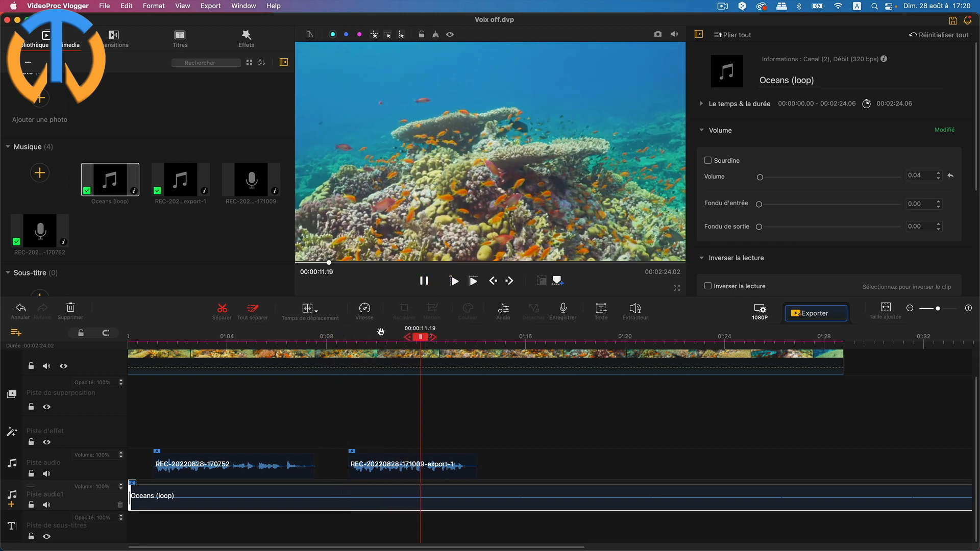